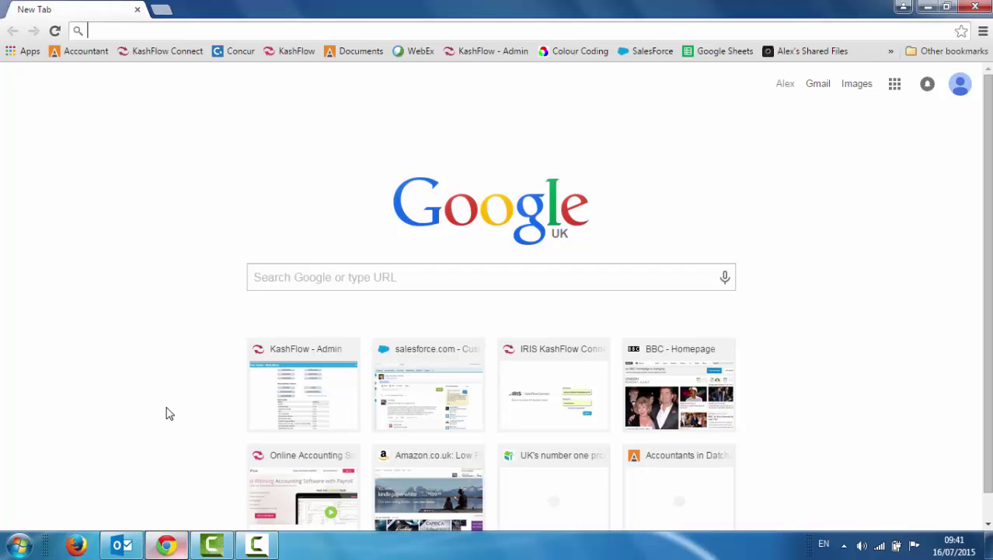
# Step: Open the hmwilliams.co.uk website and go to its Bookkeeping login page
pyautogui.write('h')
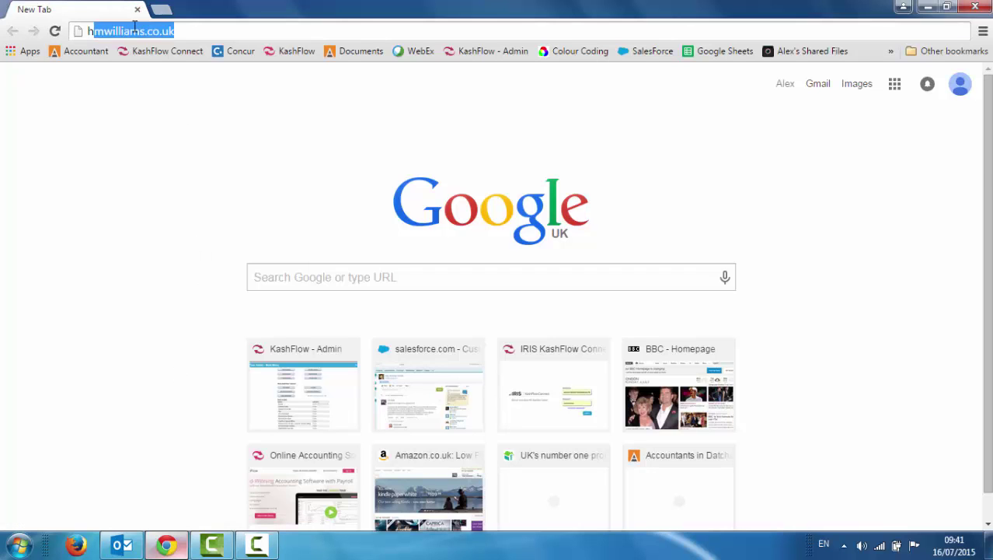
pyautogui.write('m')
pyautogui.press('Return')
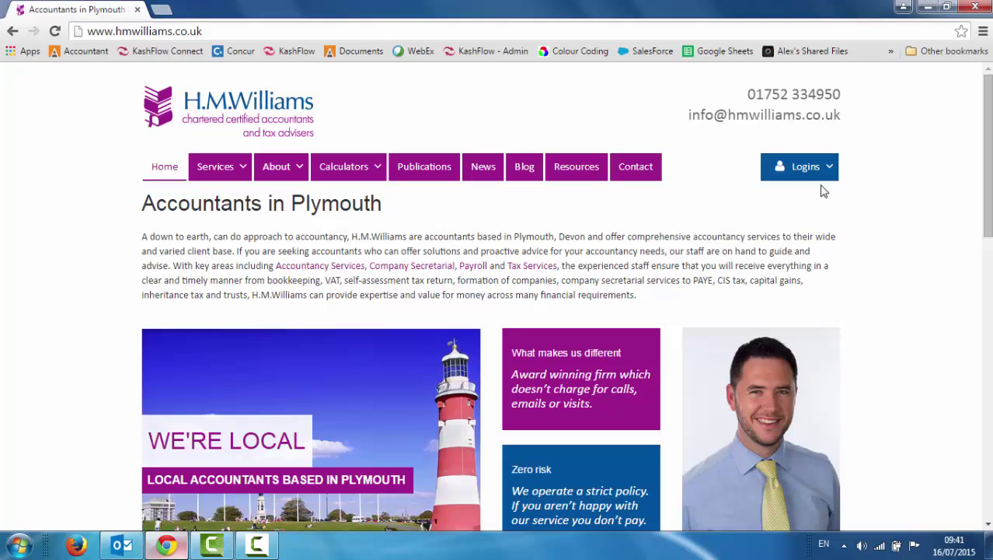
pyautogui.moveTo(830, 176)
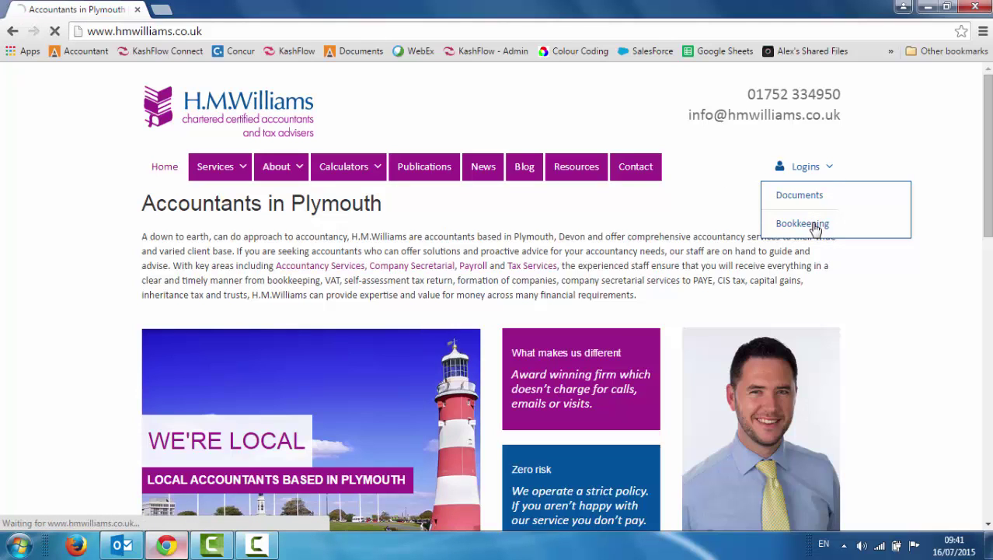
pyautogui.click(814, 225)
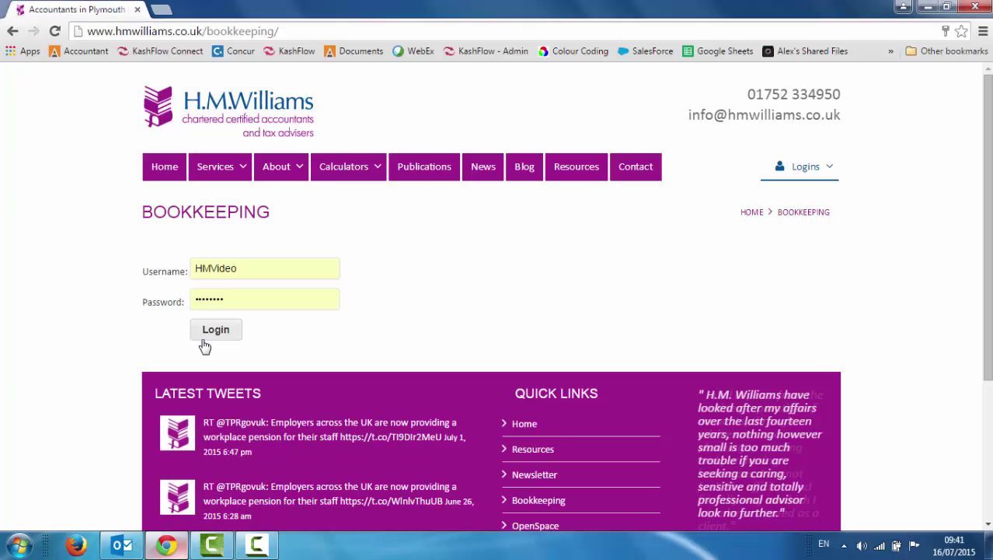
# Step: Log in to the bookkeeping account with the saved username and password, complete the memorable-word check, and look over the dashboard
pyautogui.click(211, 334)
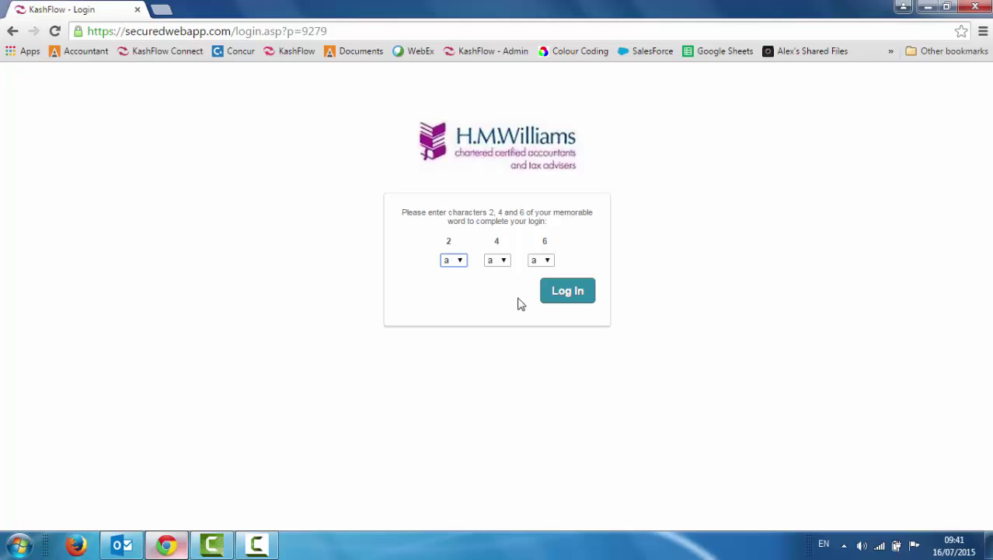
pyautogui.click(561, 301)
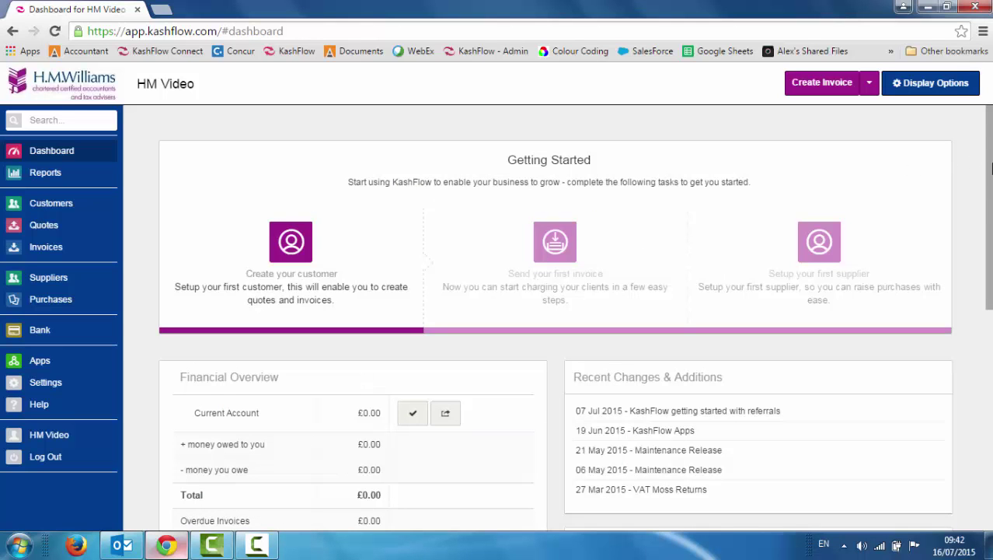
pyautogui.moveTo(992, 168); pyautogui.dragTo(992, 365)
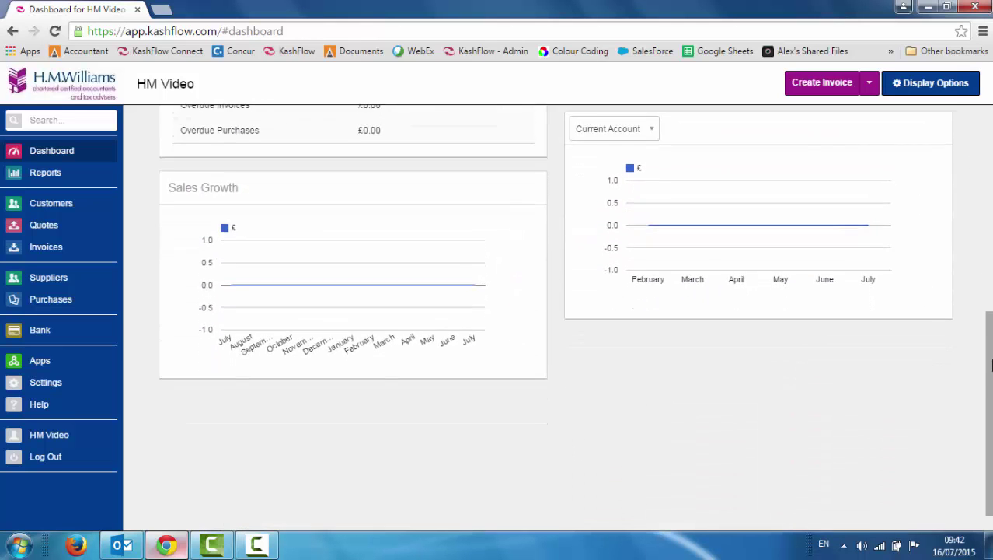
pyautogui.scroll(6, 614, 267)
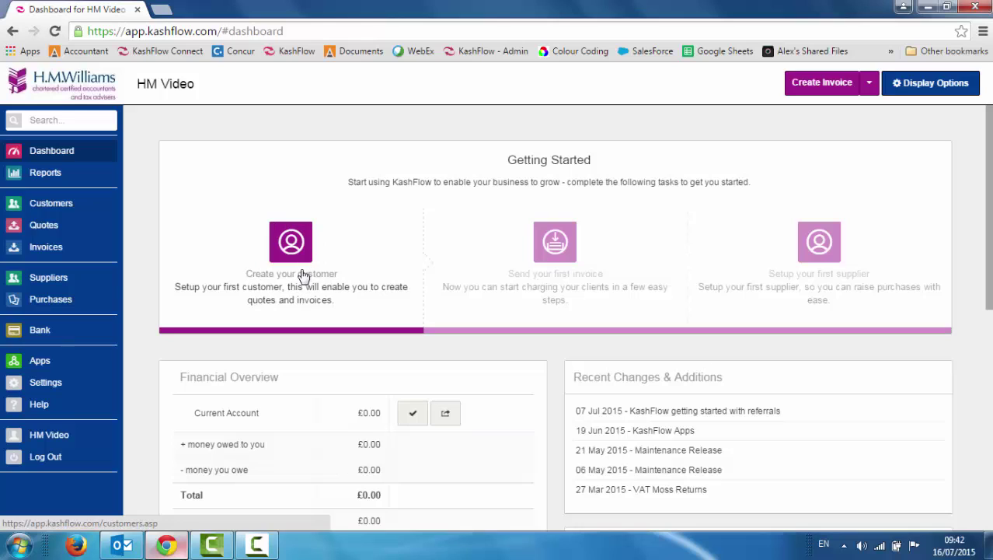
# Step: Create a new customer named Customer 1 with the code 1, keeping the source Other and the country United Kingdom
pyautogui.click(57, 204)
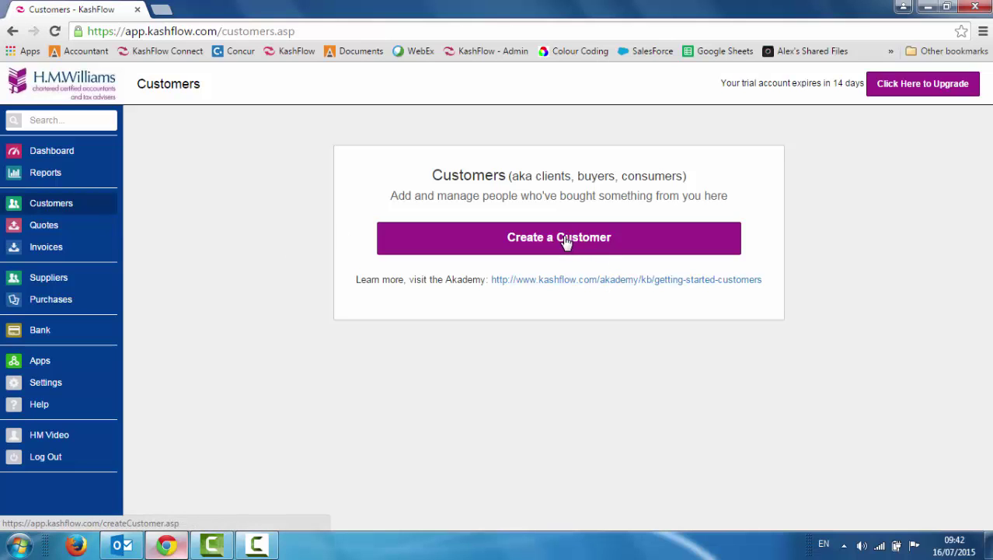
pyautogui.click(565, 243)
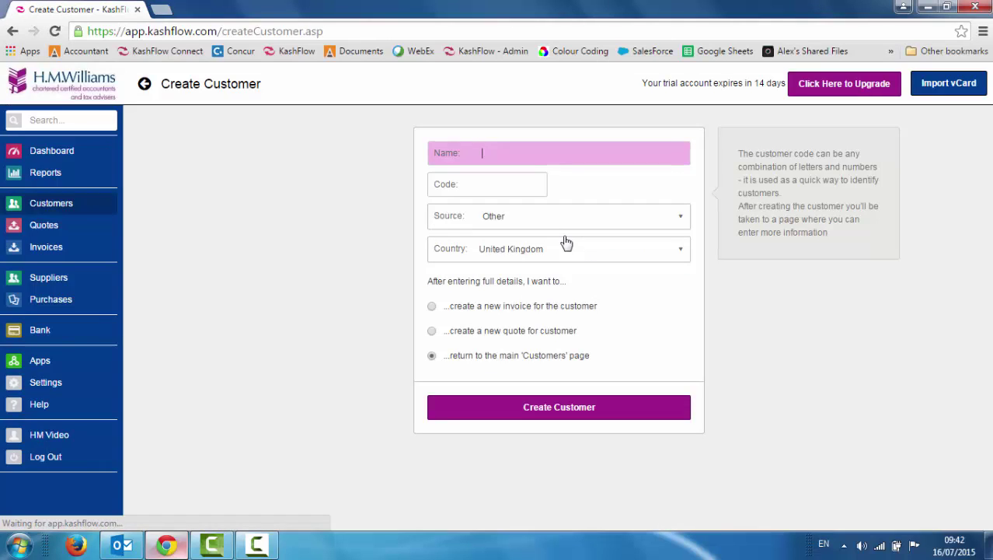
pyautogui.write('Cu')
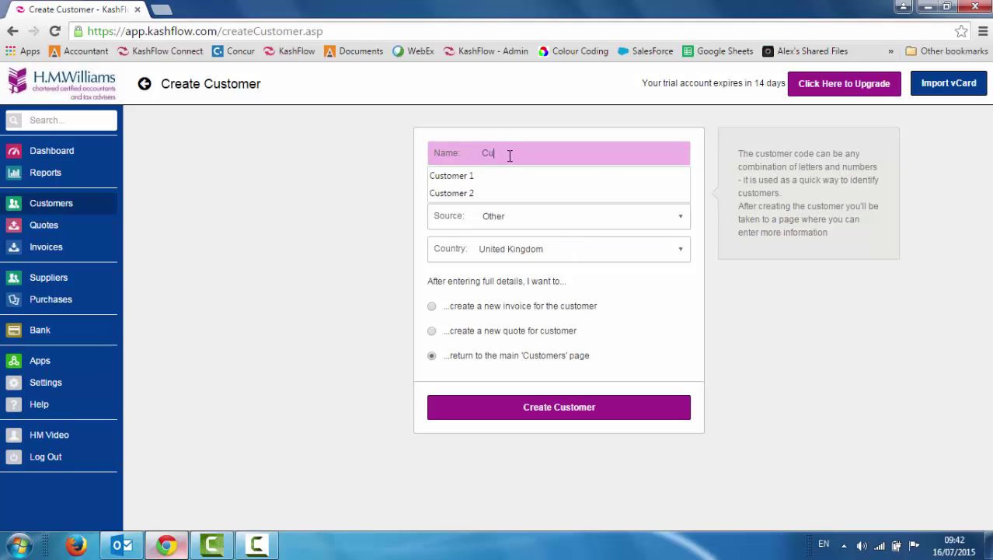
pyautogui.write('stomer 1')
pyautogui.press('Tab')
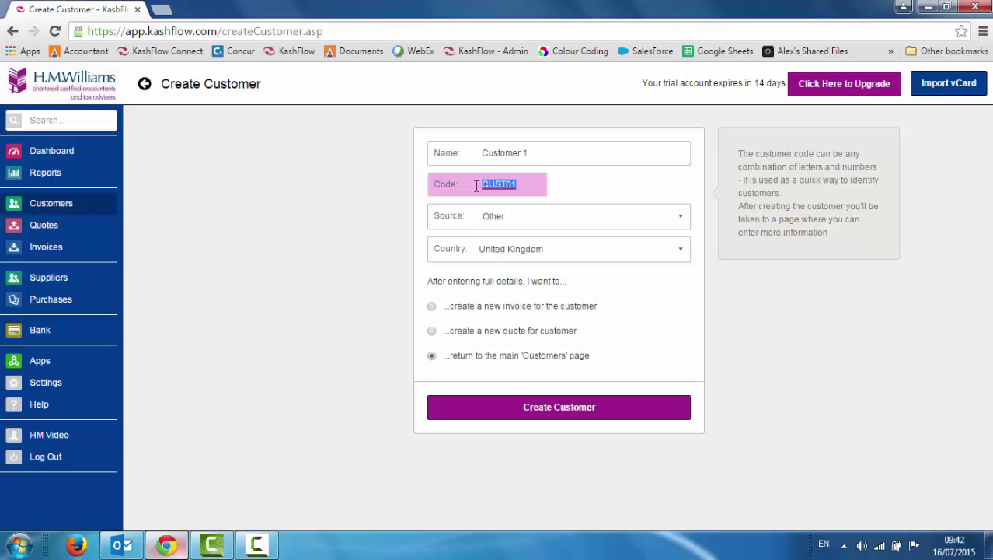
pyautogui.click(521, 184)
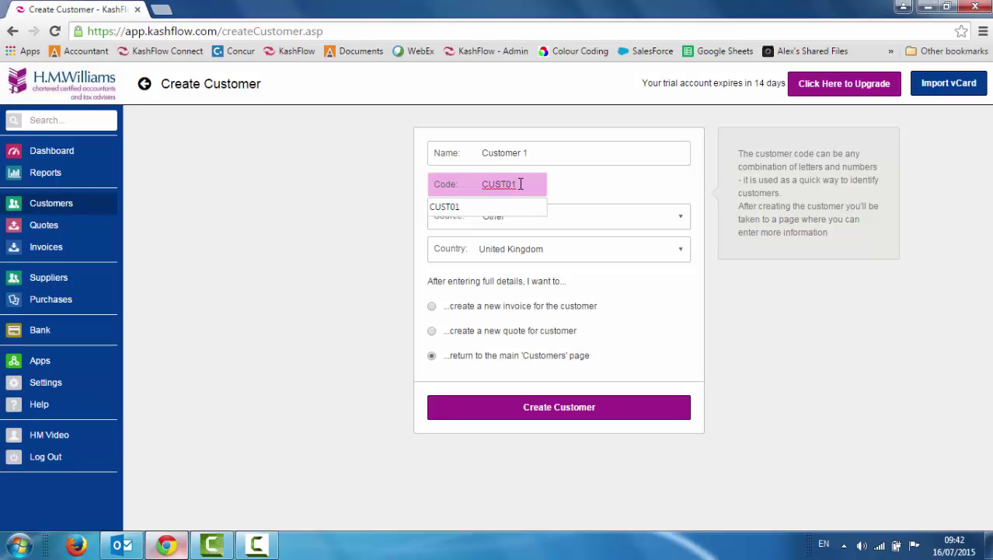
pyautogui.moveTo(521, 183); pyautogui.dragTo(472, 186)
pyautogui.write('1')
pyautogui.press('Tab')
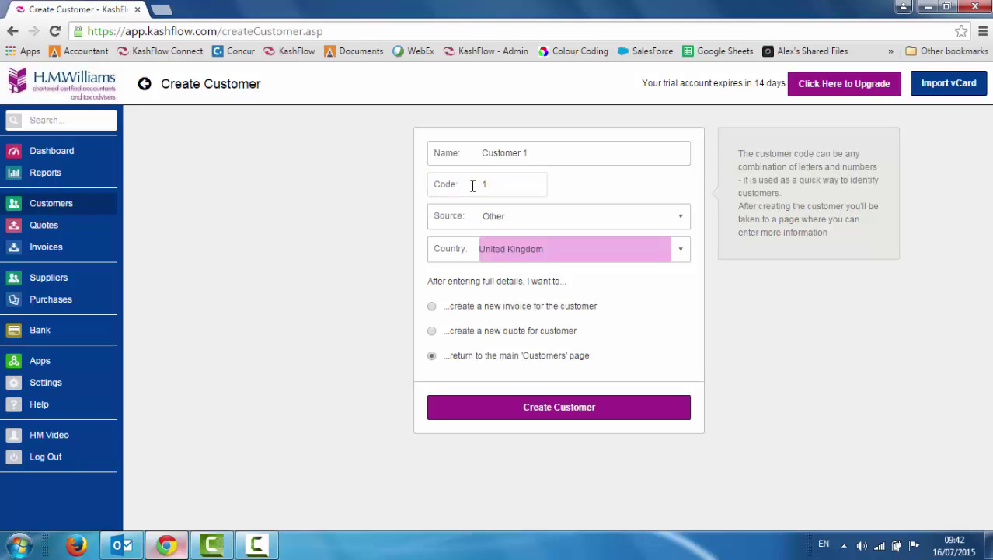
pyautogui.click(568, 408)
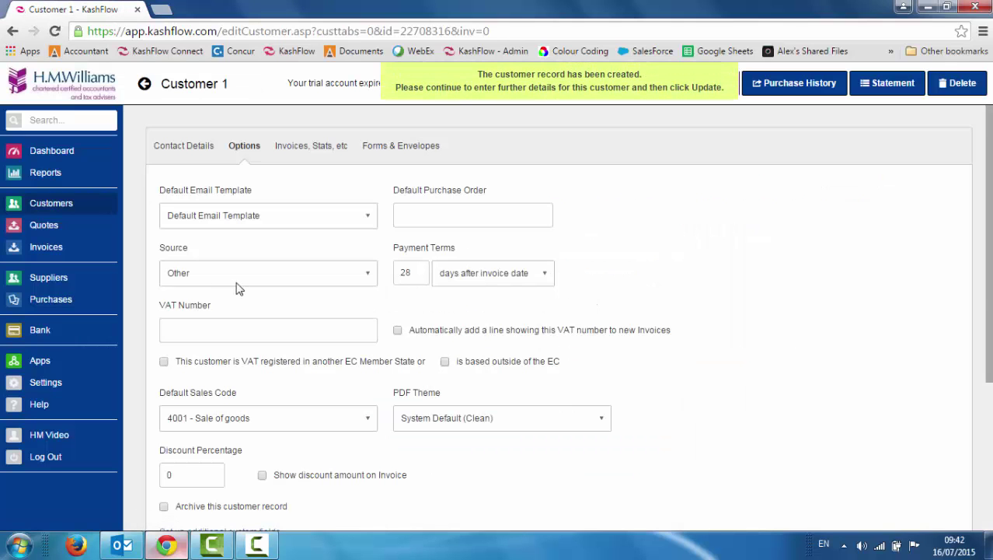
# Step: Create a second customer named Customer 2 with the code 2, leaving the source as Other
pyautogui.click(60, 206)
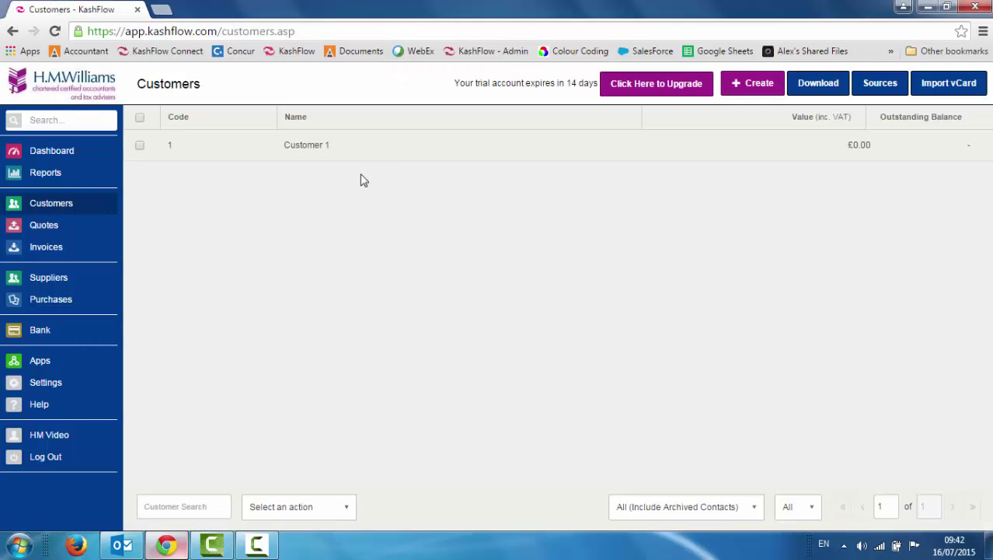
pyautogui.click(751, 84)
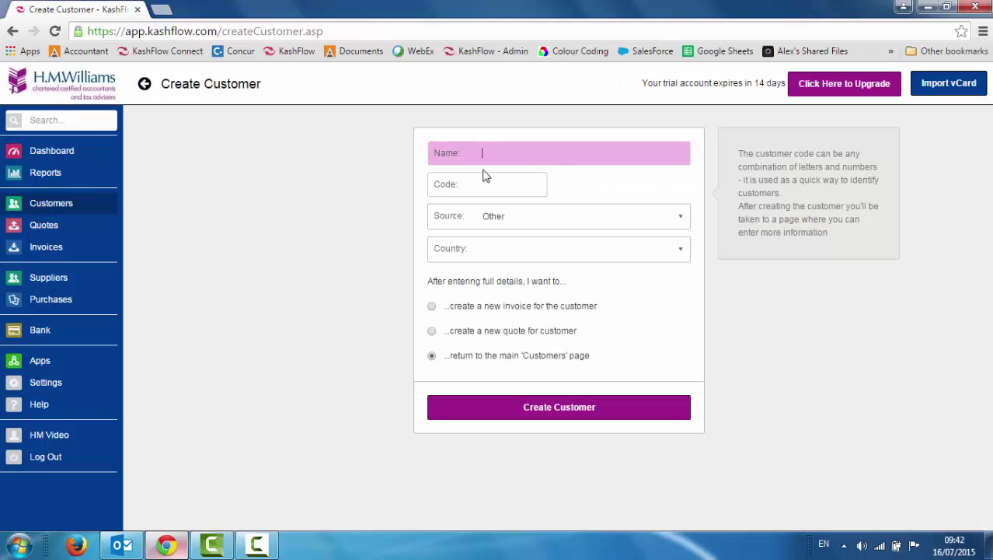
pyautogui.write('Customer 2')
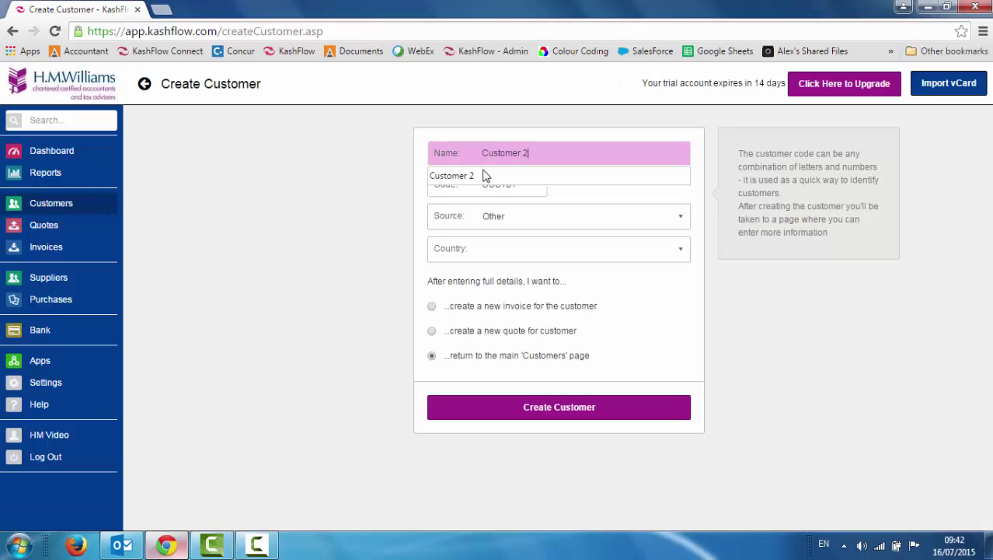
pyautogui.press('Tab')
pyautogui.click(517, 183)
pyautogui.write('2')
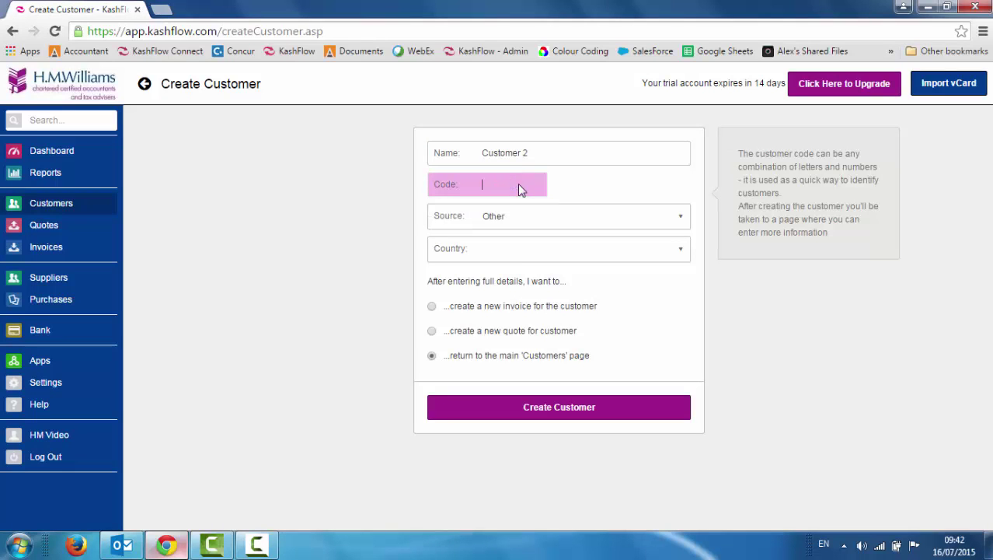
pyautogui.press('Tab')
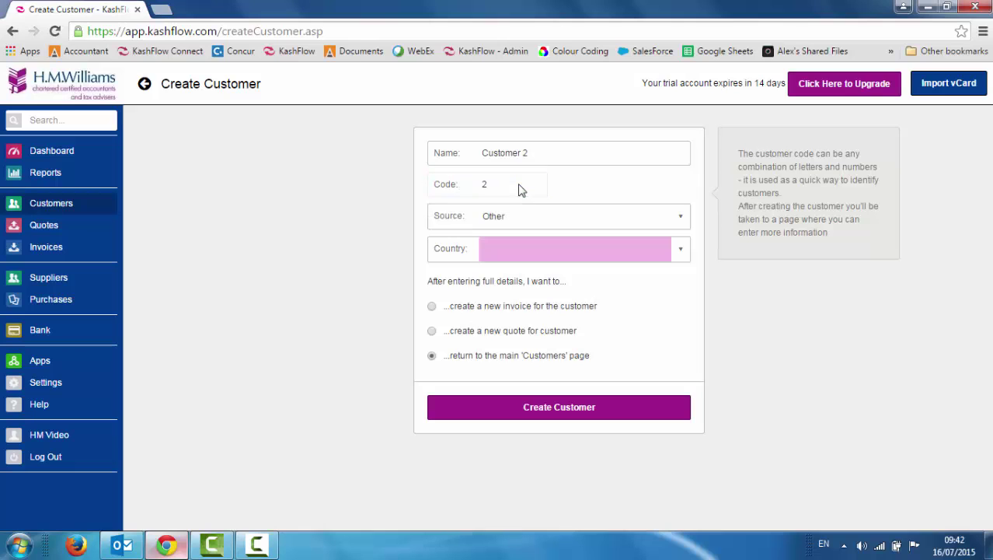
pyautogui.click(532, 417)
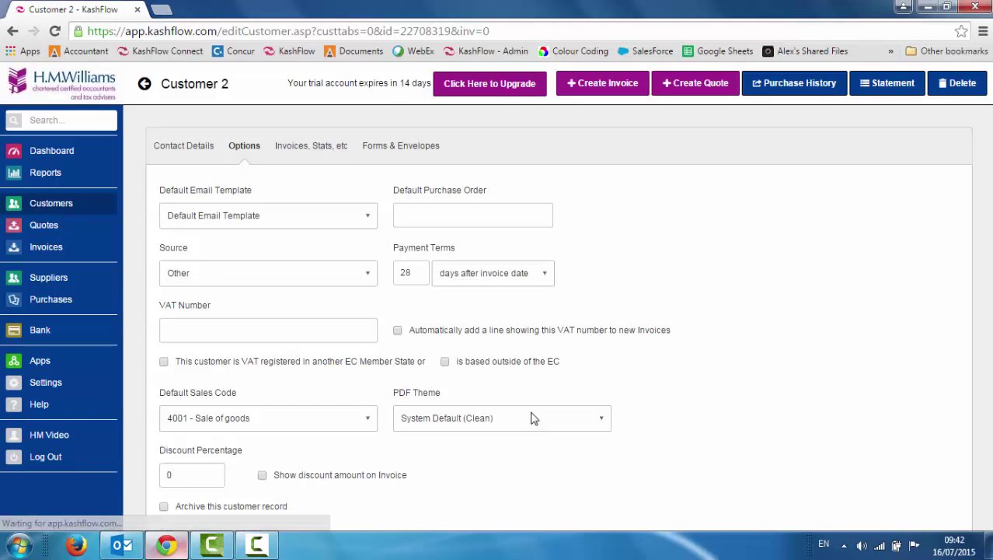
# Step: Review the customer list and the Getting Started progress on the dashboard
pyautogui.click(55, 208)
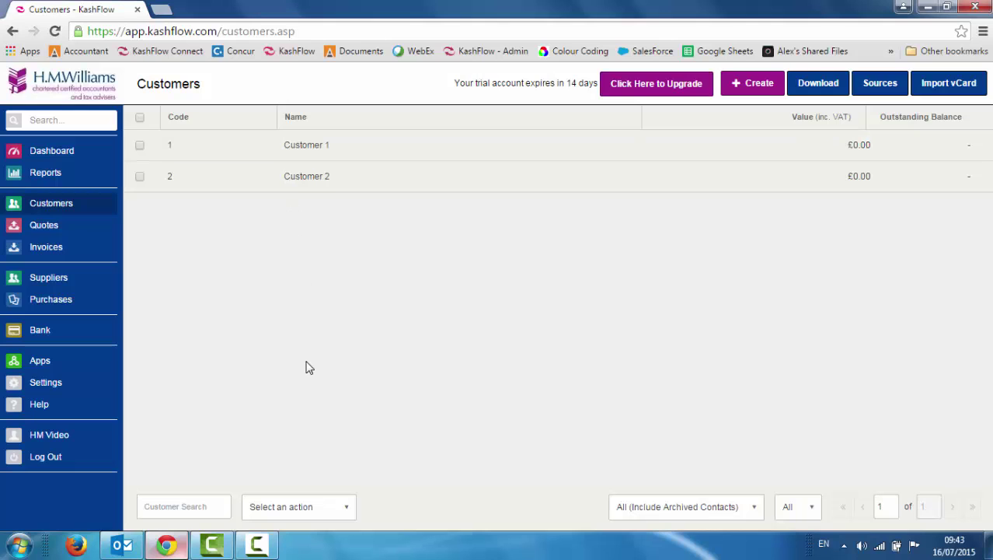
pyautogui.click(50, 155)
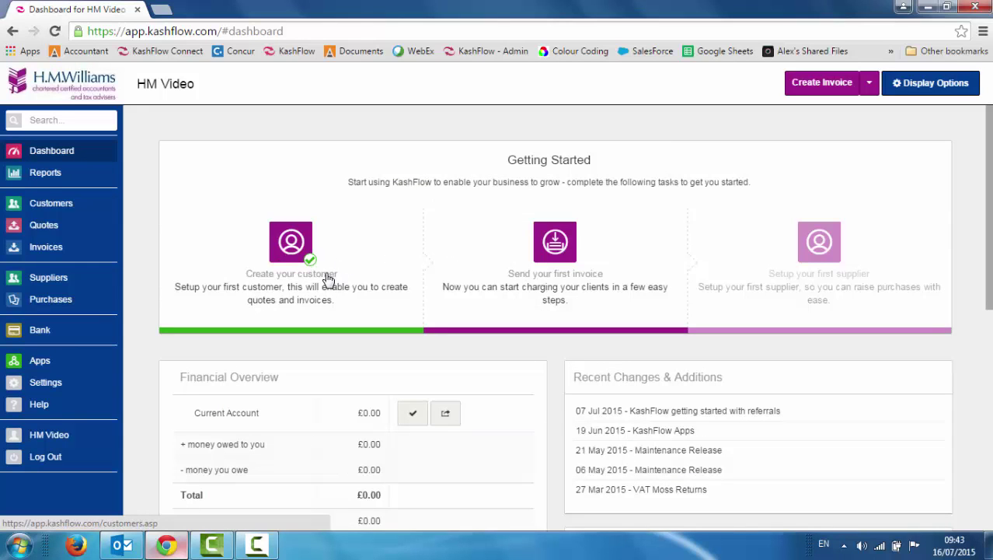
# Step: Open Customer 1's contact details and enter the contact's title Mr, first name and last name
pyautogui.click(64, 203)
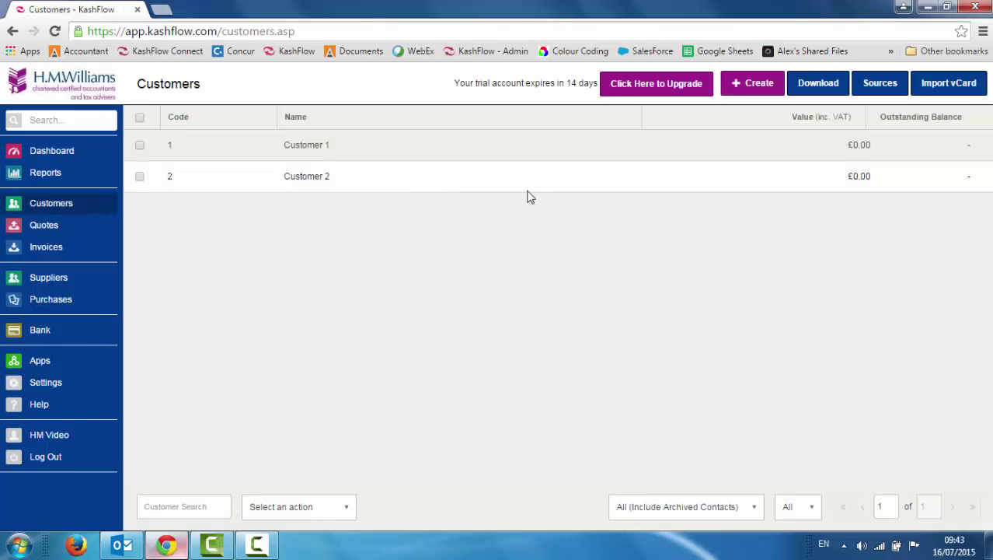
pyautogui.click(534, 159)
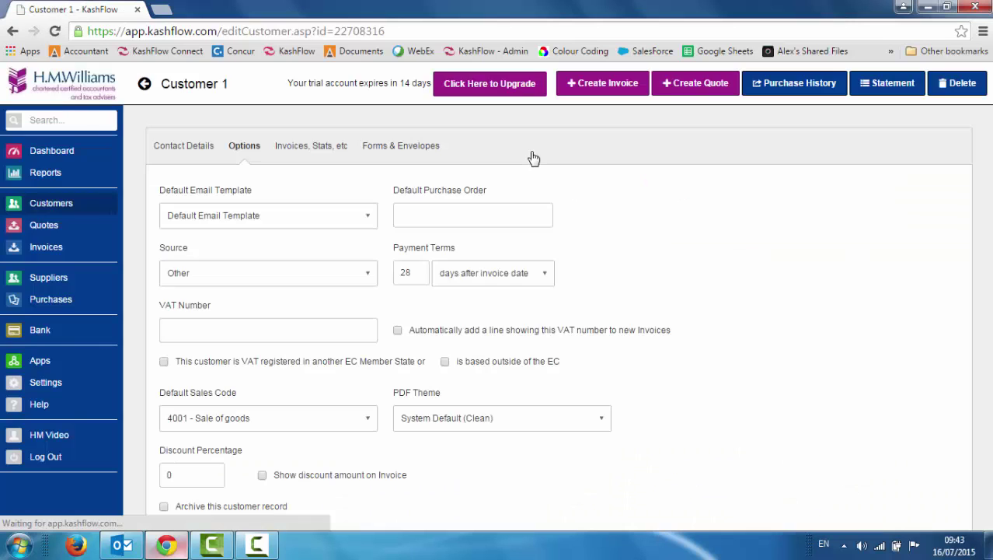
pyautogui.click(187, 153)
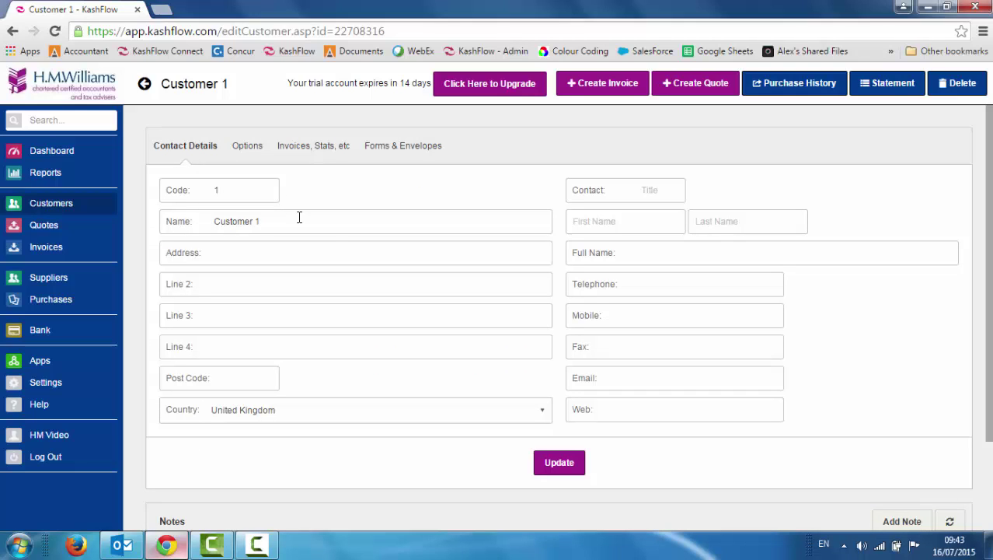
pyautogui.click(651, 193)
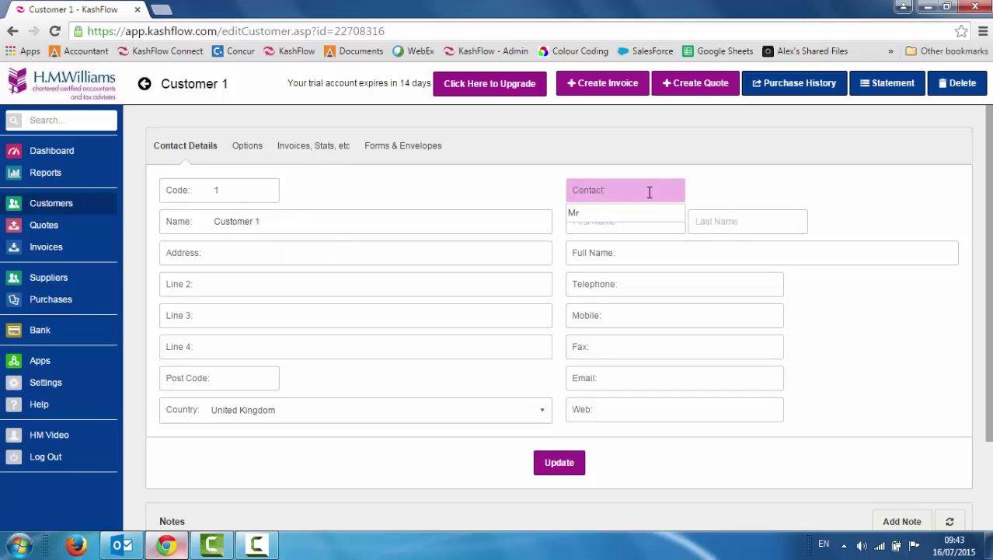
pyautogui.click(634, 212)
pyautogui.click(632, 224)
pyautogui.write('Joh')
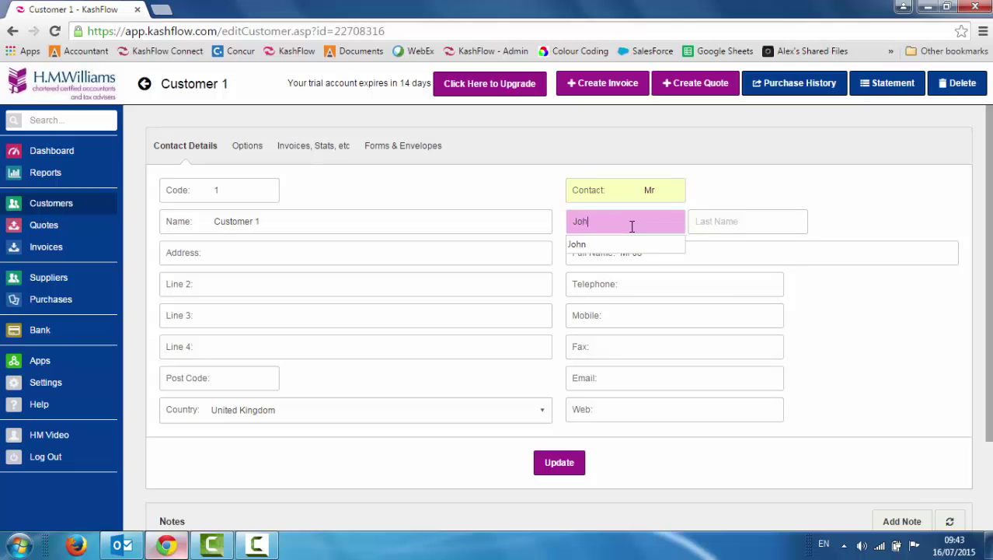
pyautogui.write('n')
pyautogui.press('Tab')
pyautogui.write('Sm')
pyautogui.press('Tab')
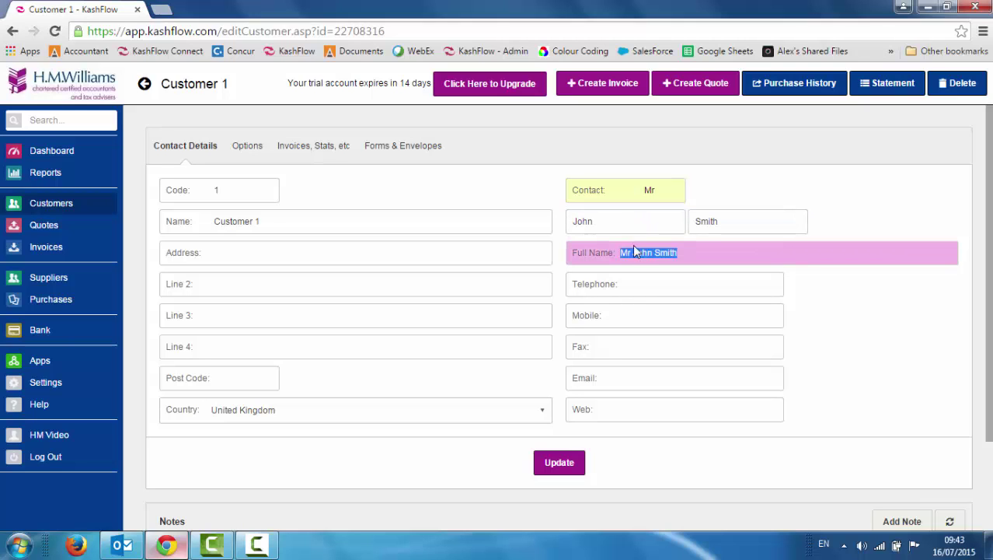
# Step: Fill in Customer 1's street address, the city on address line 4, and the post code
pyautogui.click(269, 258)
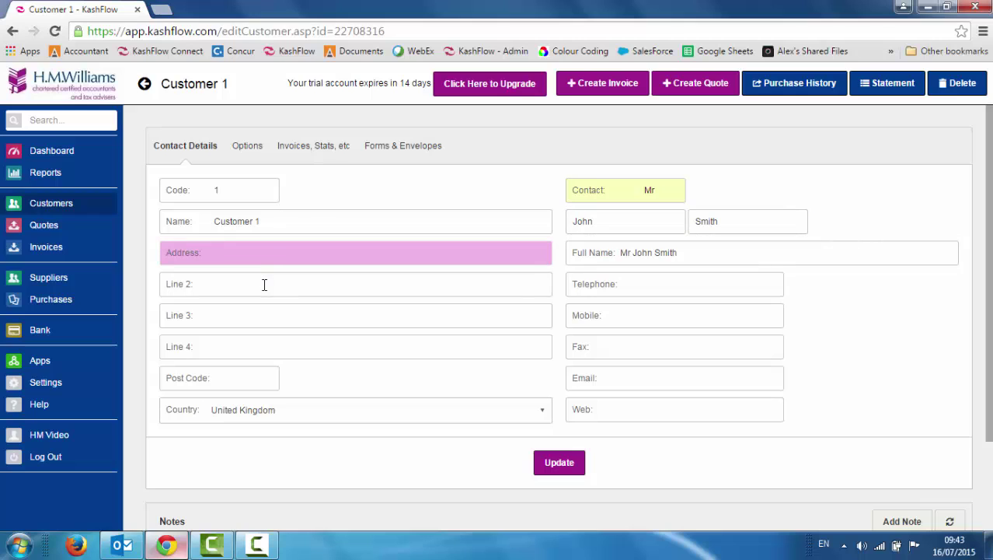
pyautogui.write('1 The')
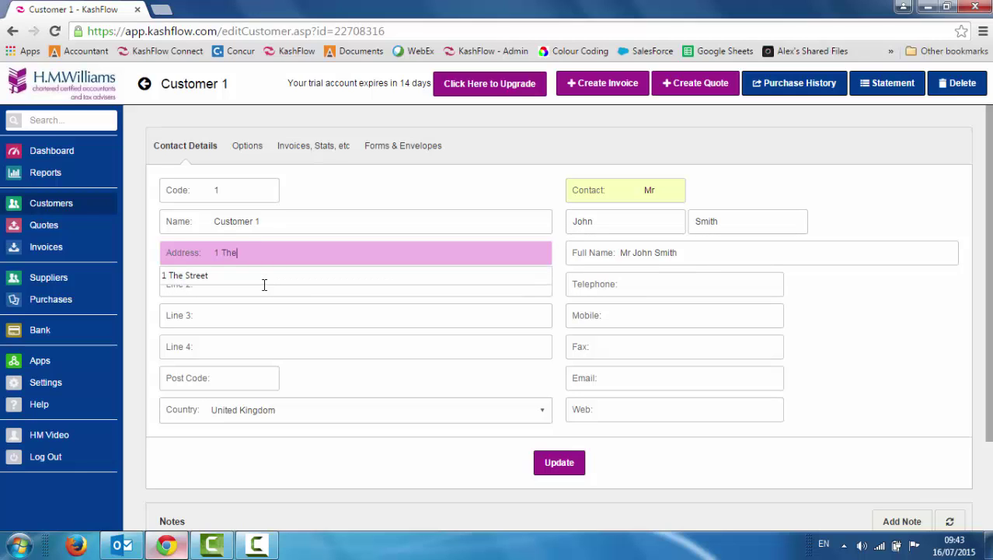
pyautogui.write(' Strett')
pyautogui.press('Tab')
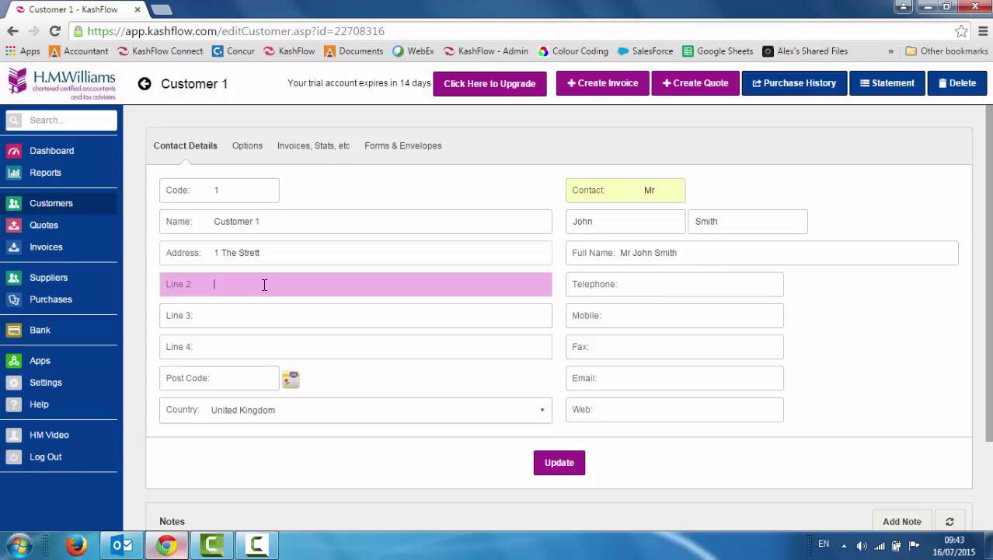
pyautogui.click(241, 362)
pyautogui.click(235, 349)
pyautogui.write('Lo')
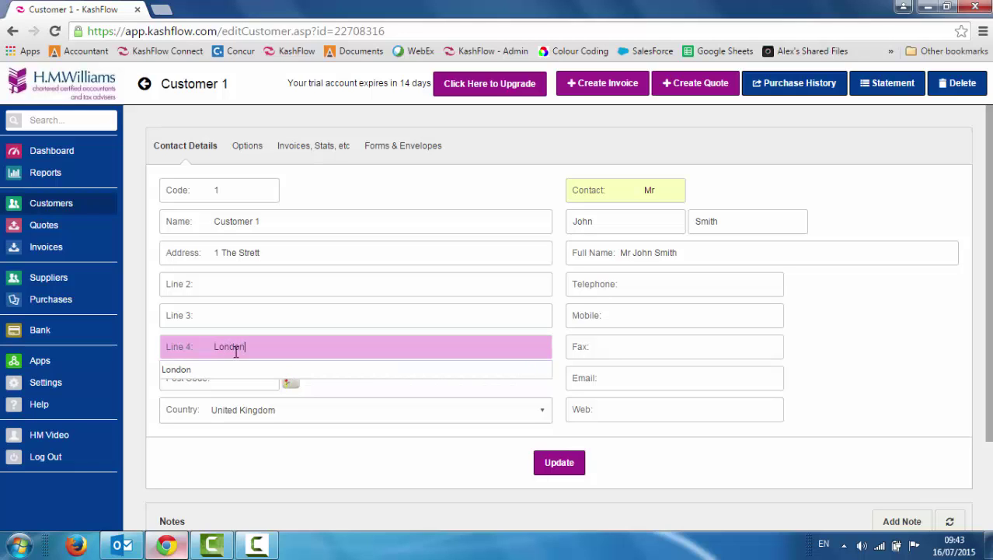
pyautogui.write('ndon')
pyautogui.press('Tab')
pyautogui.write('E')
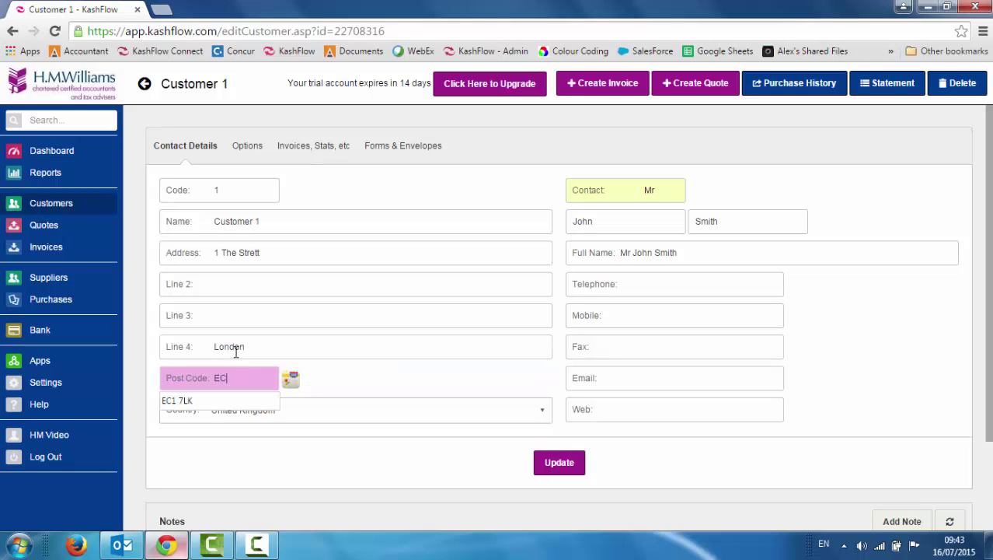
pyautogui.write('C1 2')
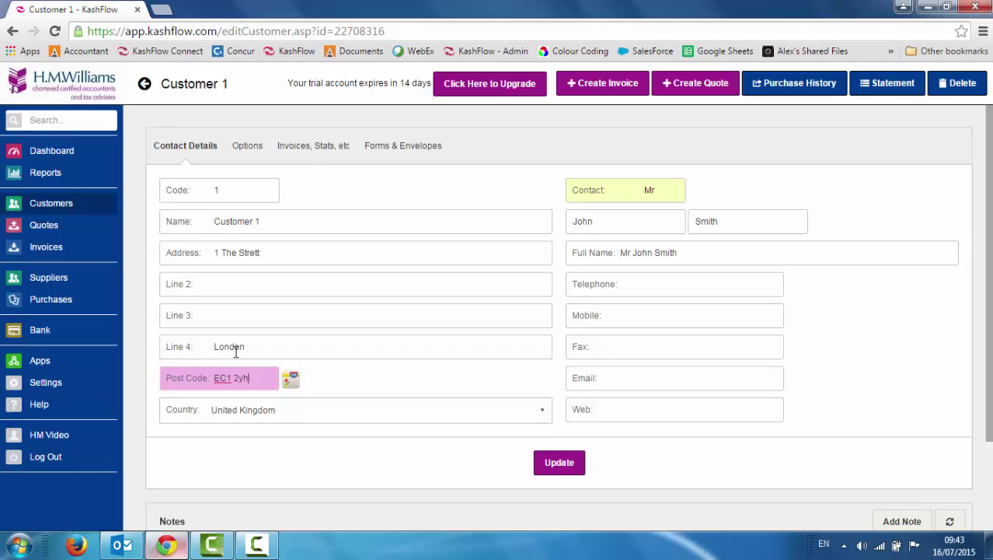
pyautogui.write('yh')
pyautogui.press('Tab')
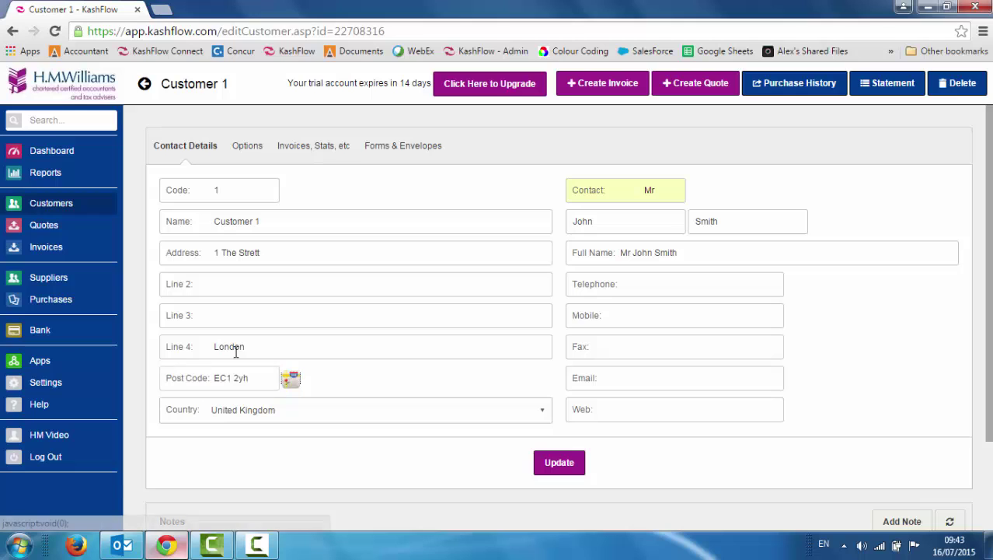
pyautogui.click(679, 288)
pyautogui.click(665, 314)
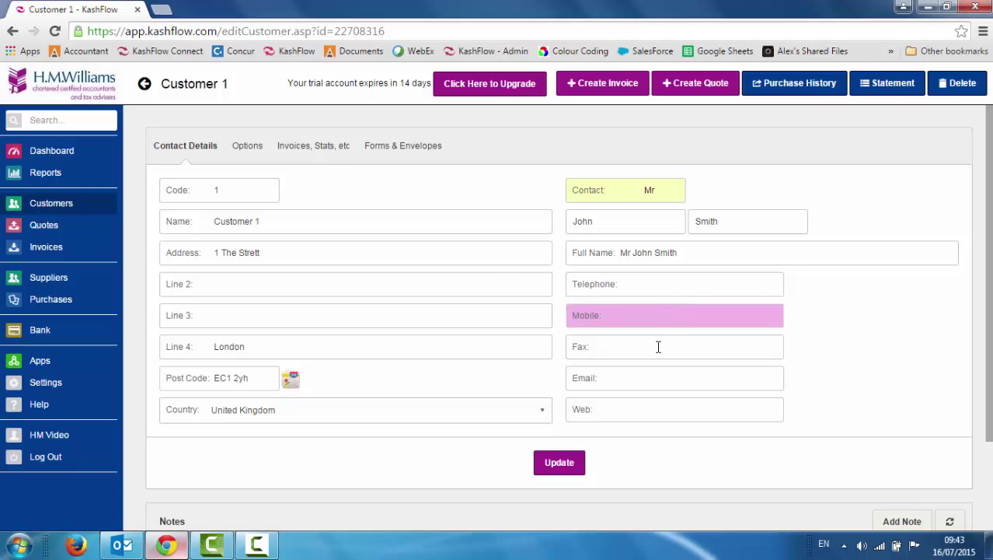
pyautogui.click(659, 346)
pyautogui.click(652, 378)
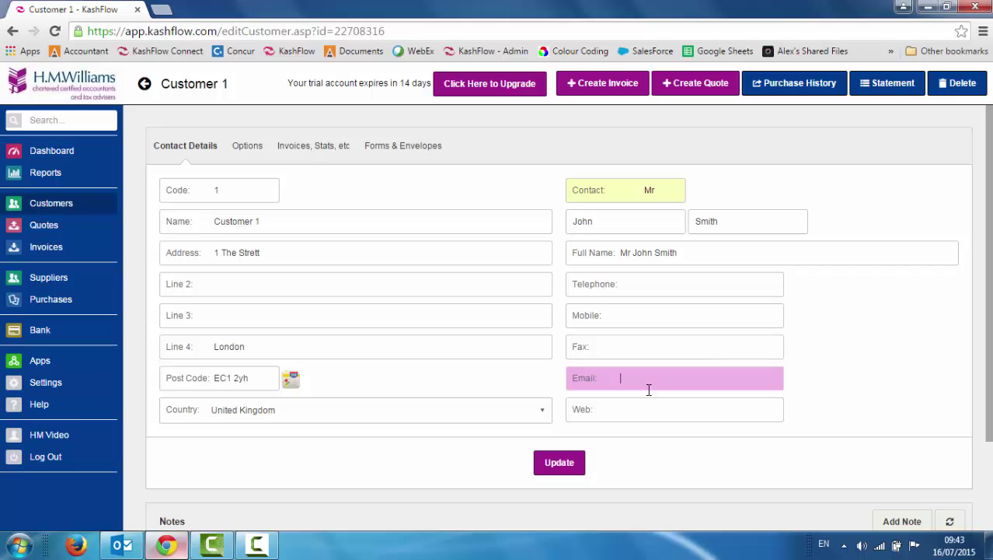
pyautogui.click(644, 398)
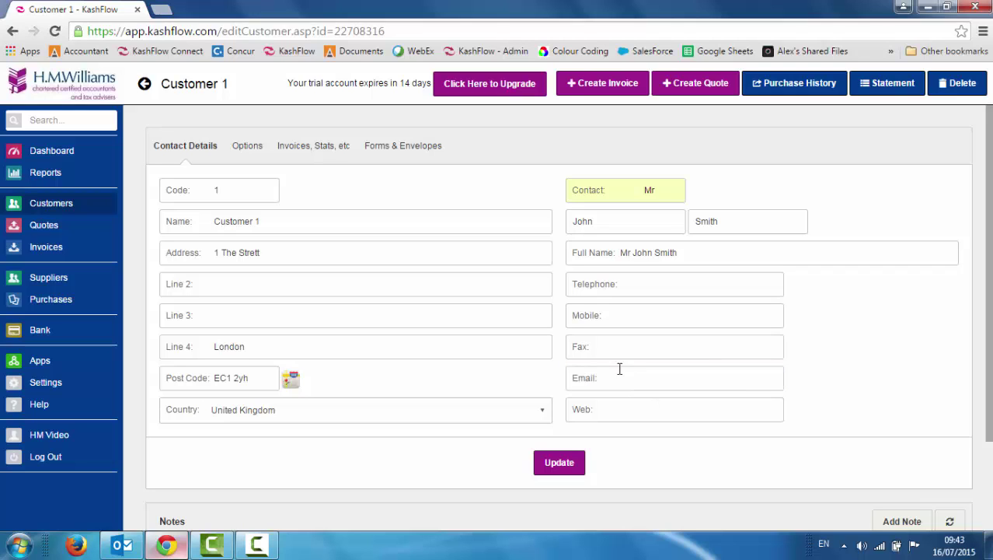
pyautogui.click(618, 378)
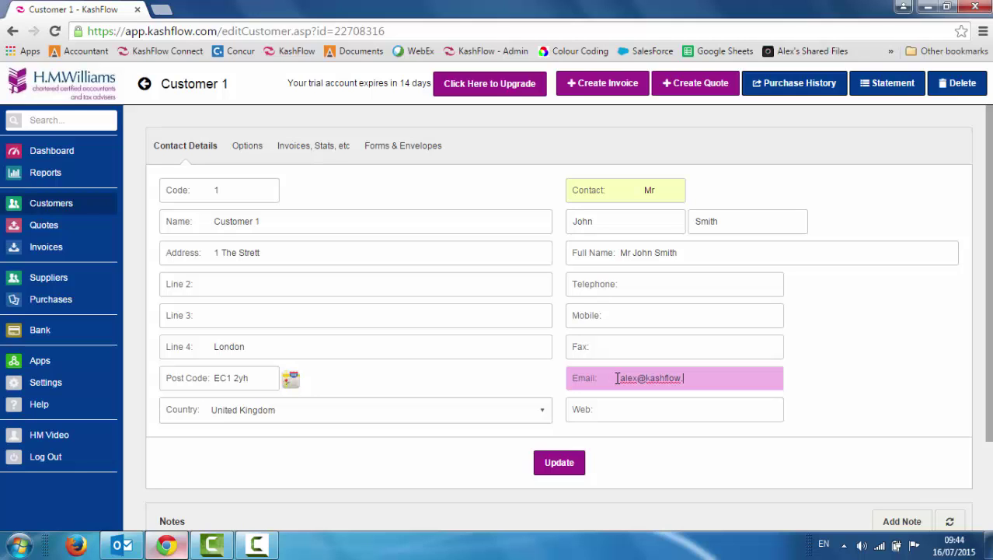
pyautogui.press('Tab')
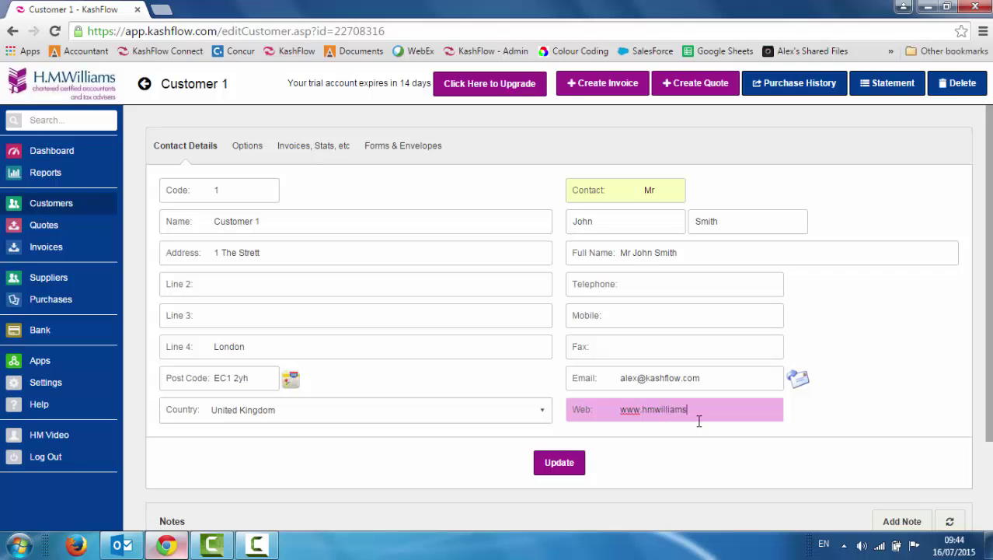
pyautogui.write('.co.uk')
pyautogui.press('Tab')
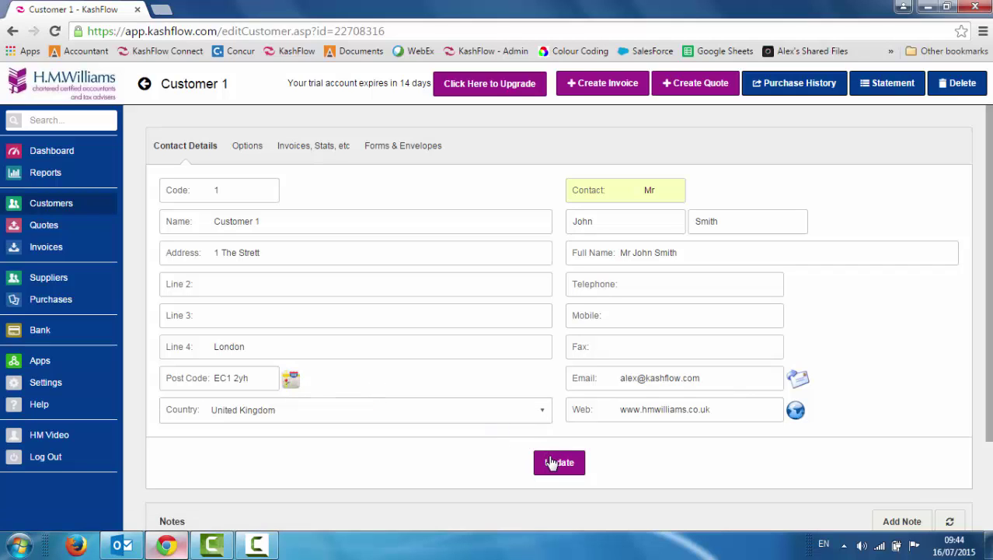
# Step: Correct the spelling of "Street" in Customer 1's address line and save the contact details
pyautogui.click(289, 252)
pyautogui.press('BackSpace')
pyautogui.press('BackSpace')
pyautogui.write('et')
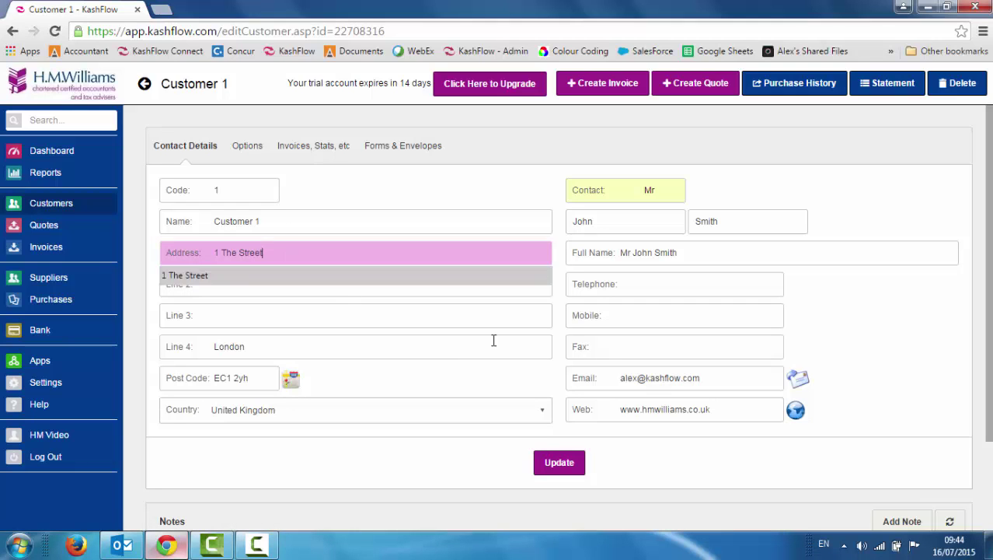
pyautogui.click(553, 466)
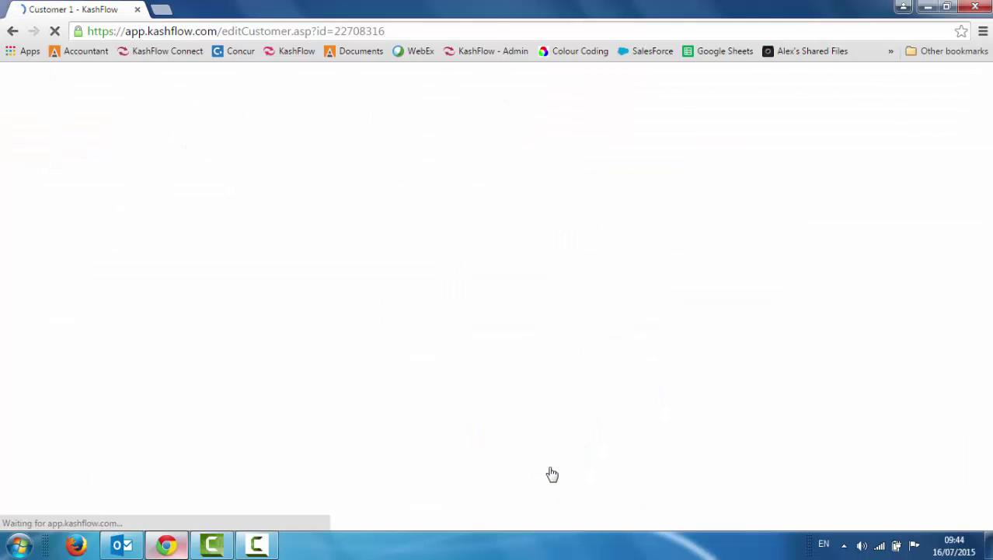
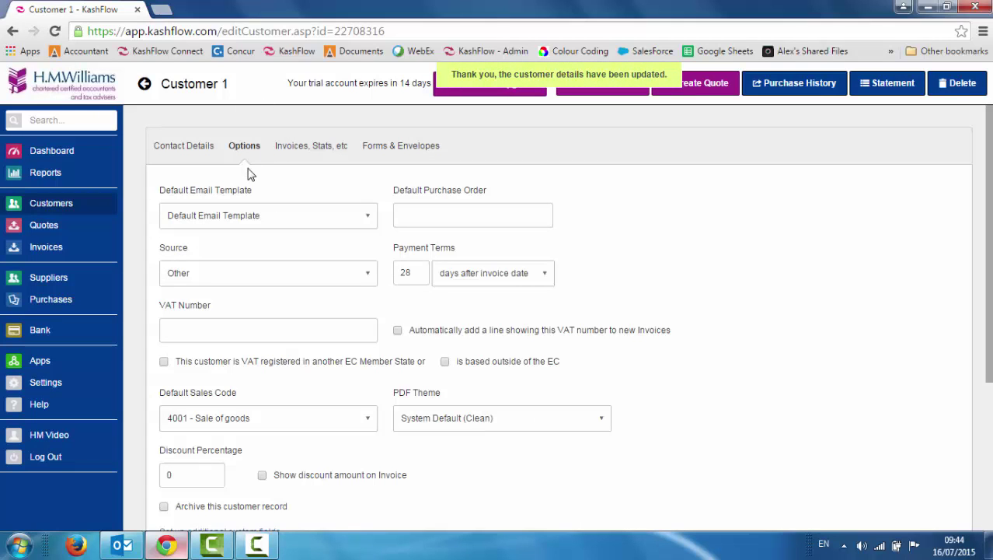
# Step: In Customer 1's options, set the payment terms to 7 days after invoice date
pyautogui.click(430, 217)
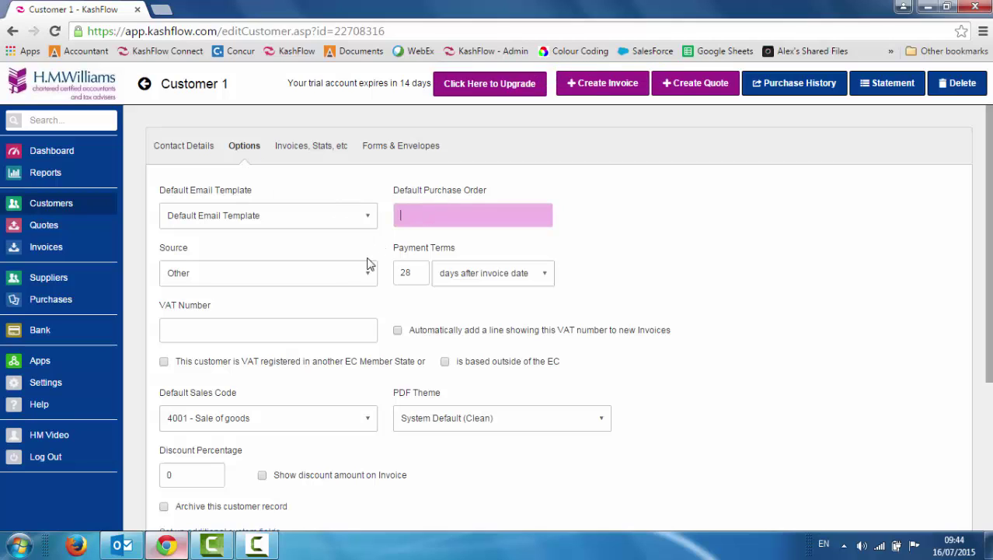
pyautogui.click(417, 268)
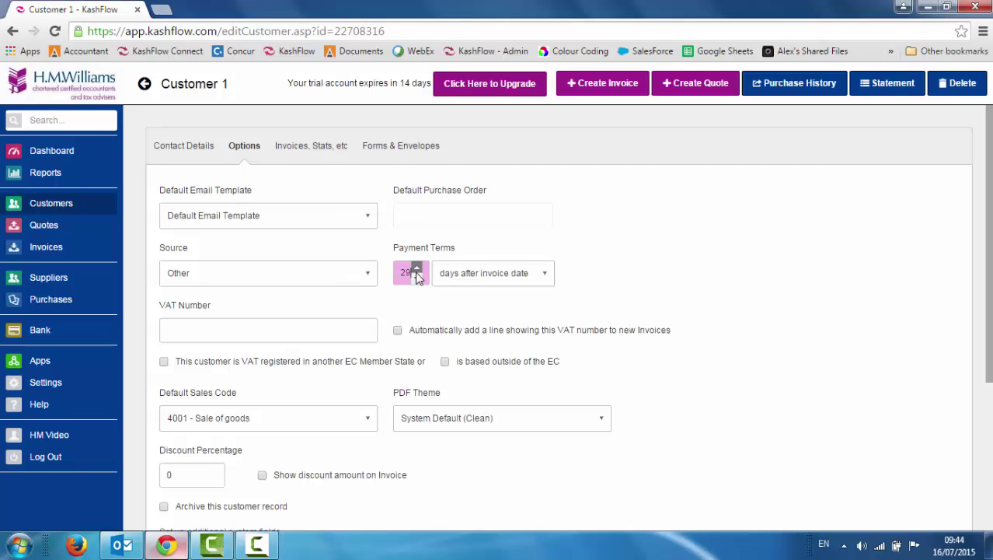
pyautogui.click(416, 269)
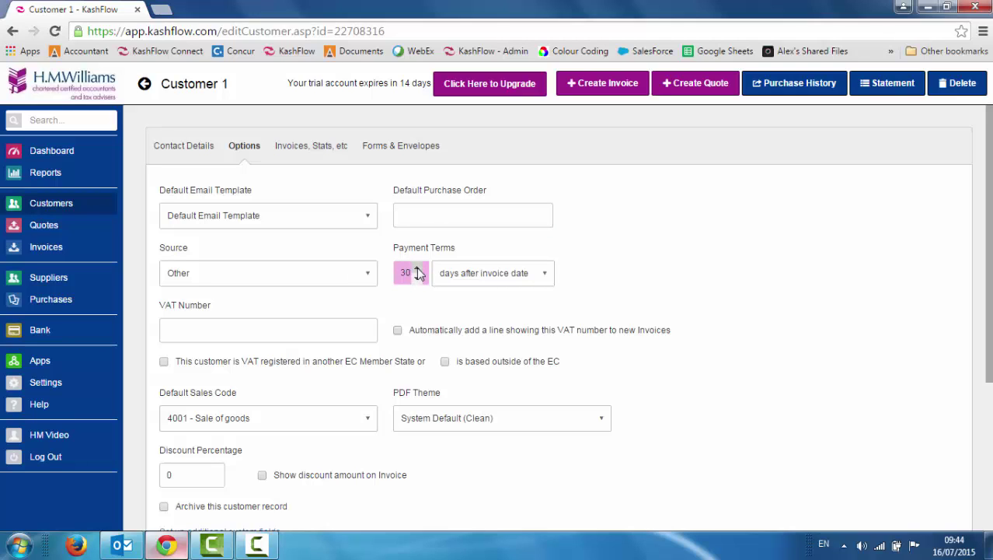
pyautogui.hotkey('ctrl', 'a')
pyautogui.write('7')
pyautogui.press('Tab')
pyautogui.click(417, 300)
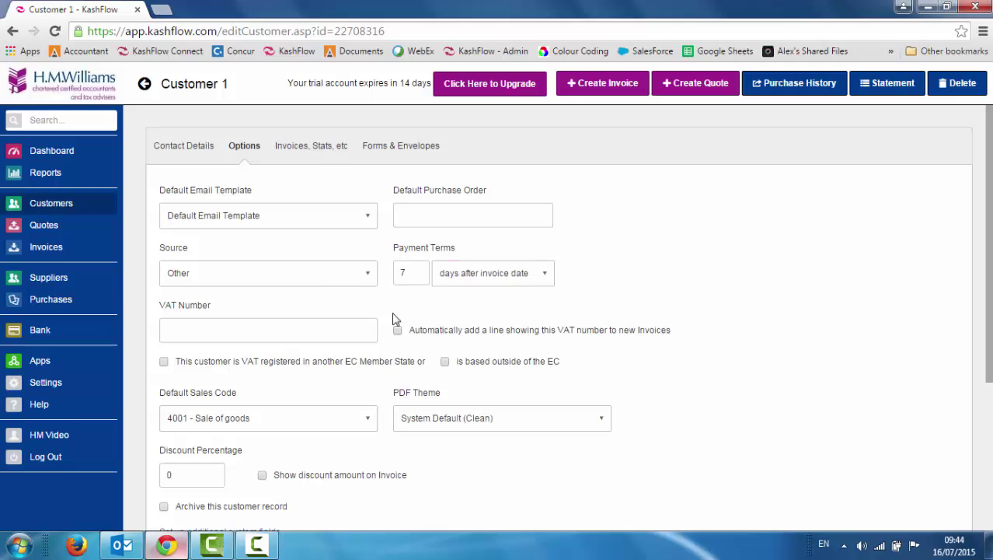
# Step: Enter the customer's VAT number, have it added automatically as a line on new invoices, and save the options
pyautogui.click(333, 329)
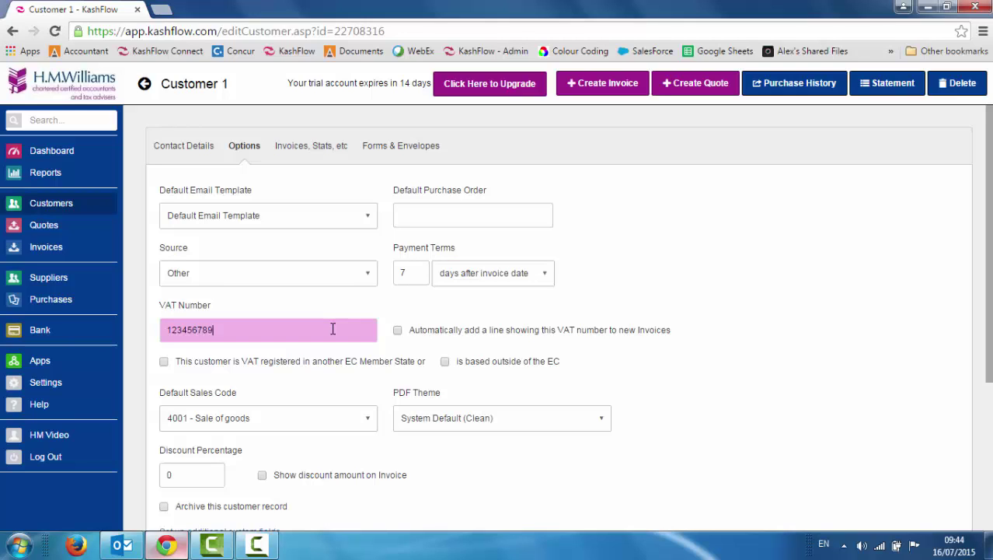
pyautogui.click(398, 329)
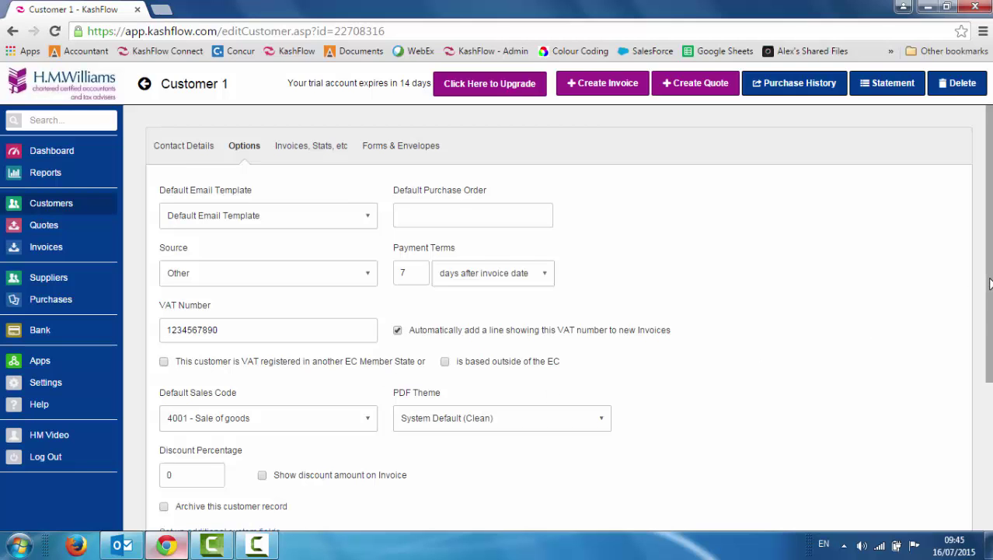
pyautogui.scroll(-2, 990, 283)
pyautogui.scroll(1, 985, 286)
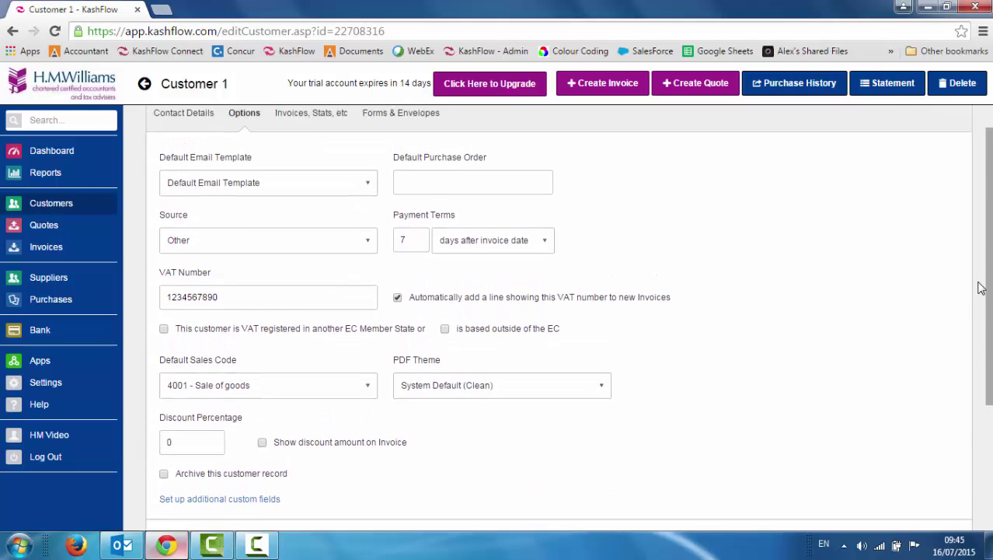
pyautogui.scroll(-1, 981, 287)
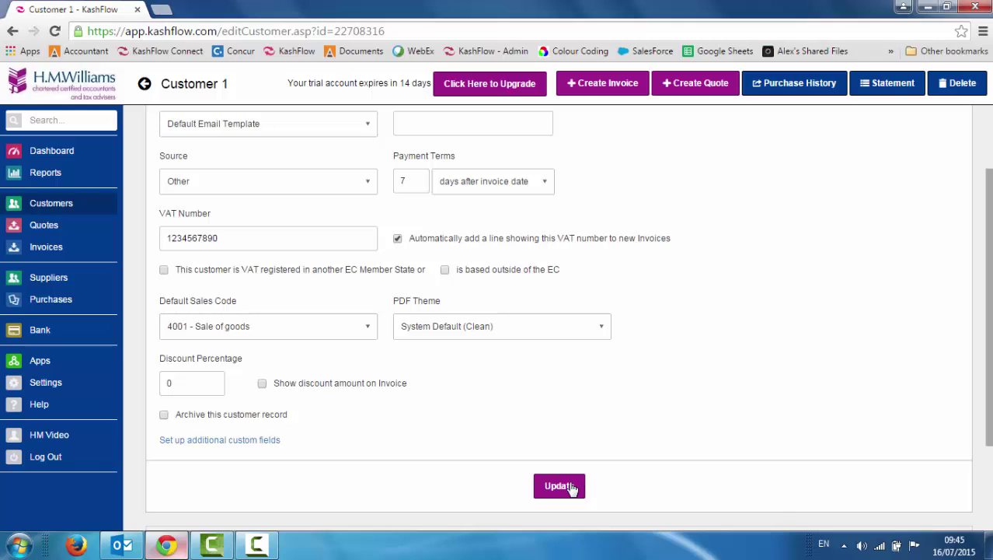
pyautogui.click(573, 488)
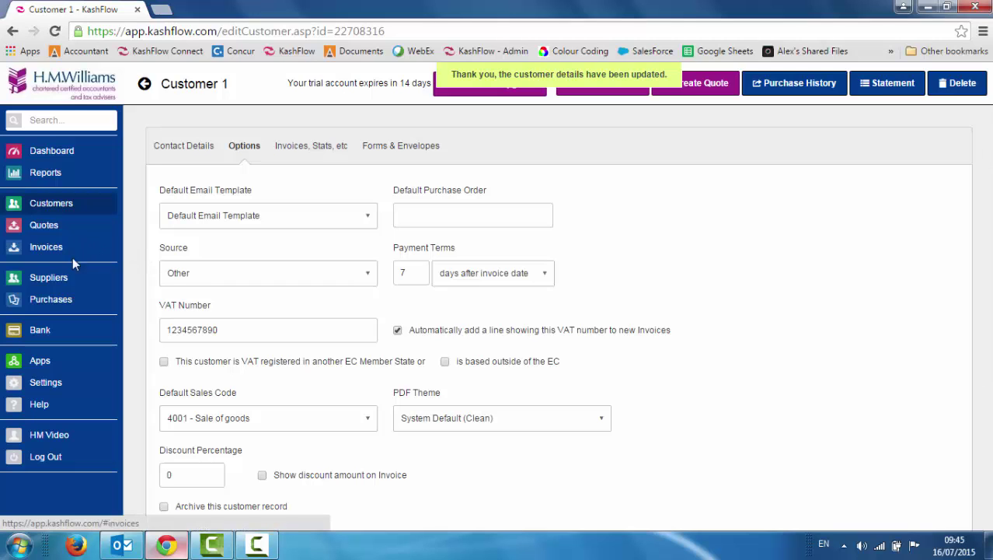
# Step: Review the dashboard's Getting Started tasks, the invoices page and the customer list, and reopen Customer 1's record
pyautogui.click(45, 154)
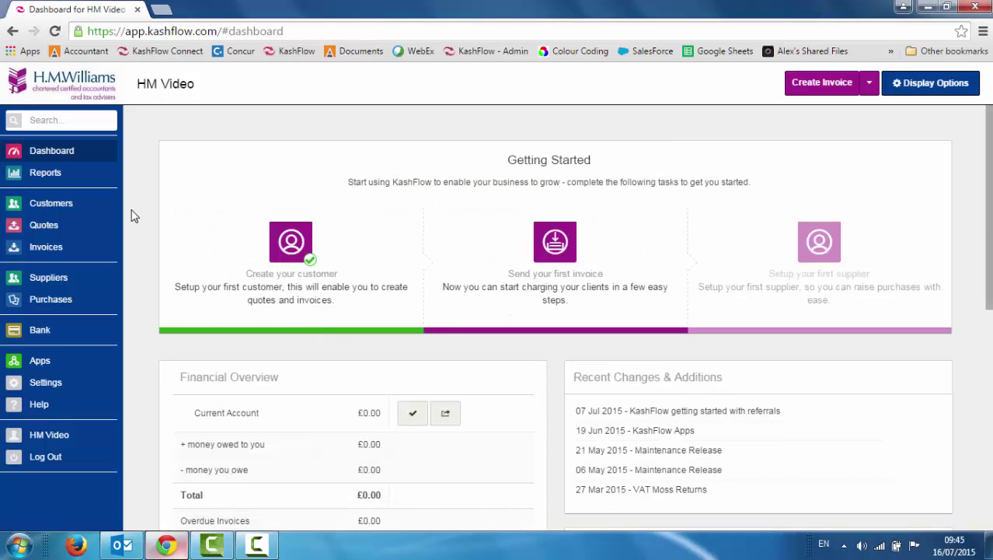
pyautogui.click(44, 252)
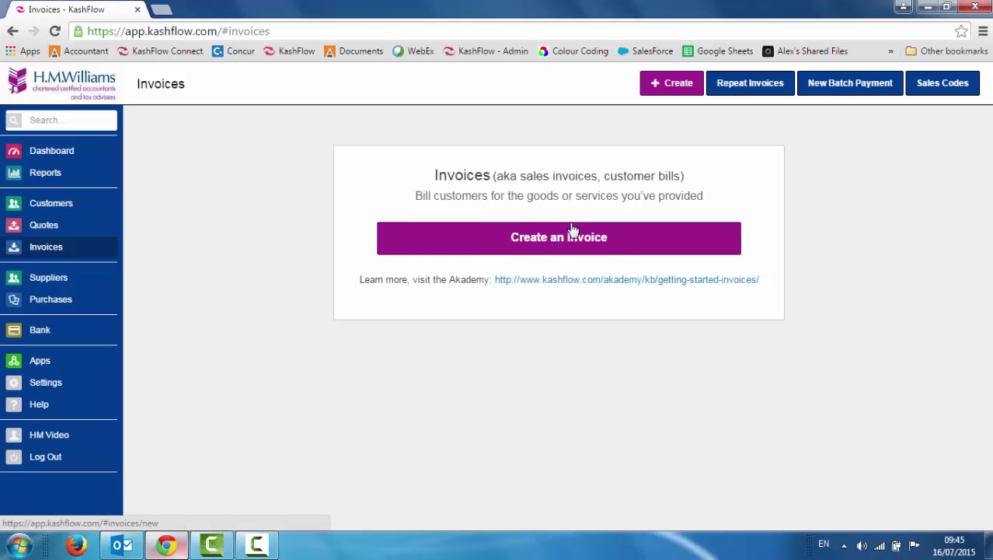
pyautogui.click(49, 210)
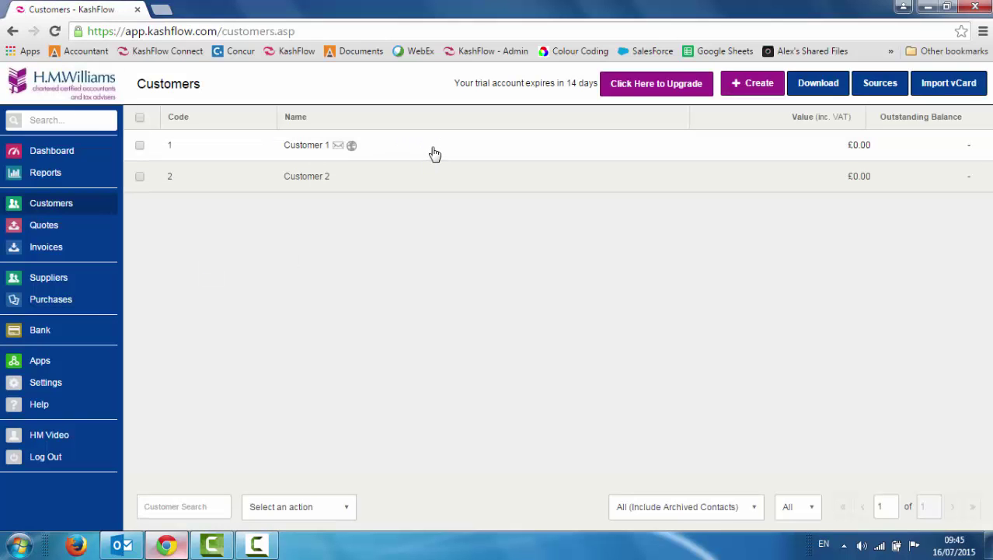
pyautogui.click(433, 153)
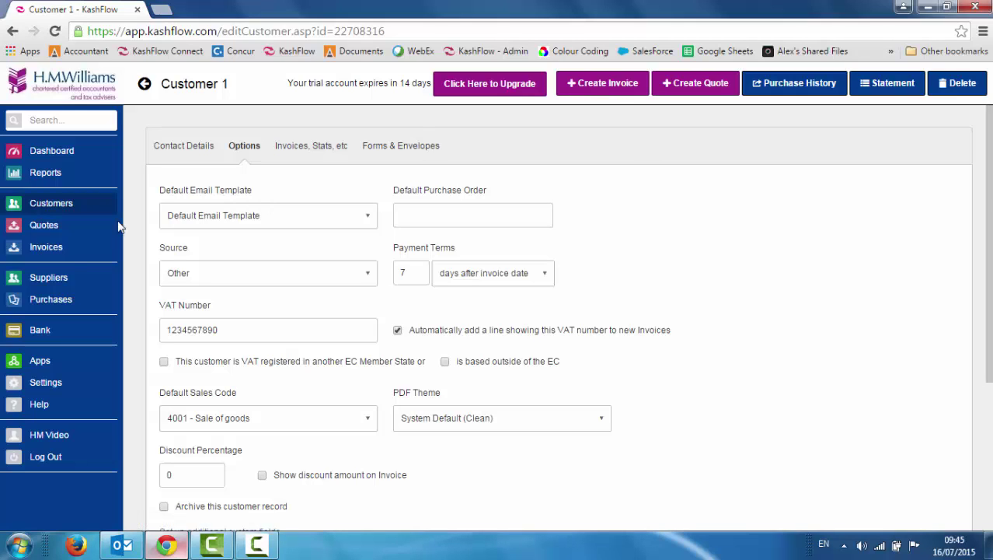
# Step: Start a new invoice for Customer 1 and inspect the customer choices and the quick Add Customer form
pyautogui.click(58, 253)
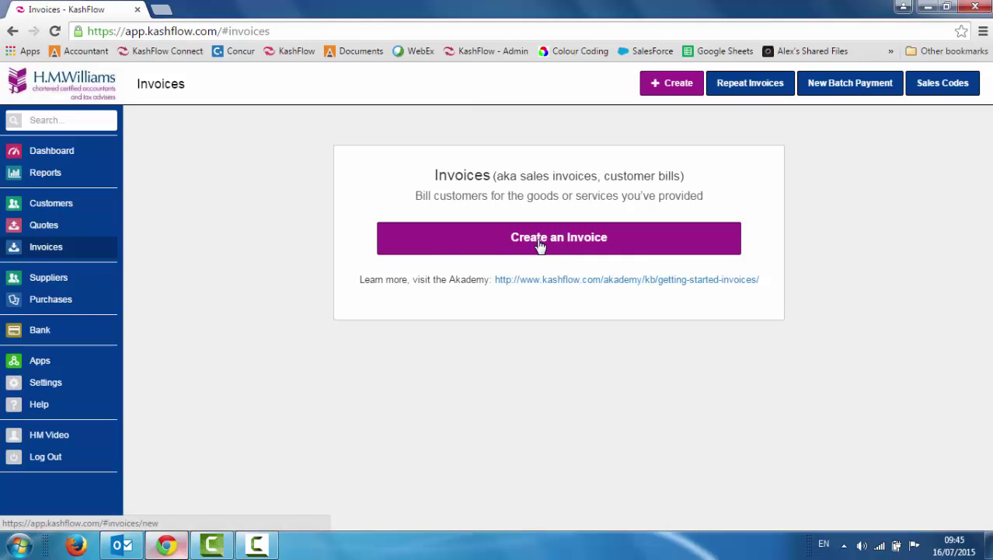
pyautogui.click(540, 245)
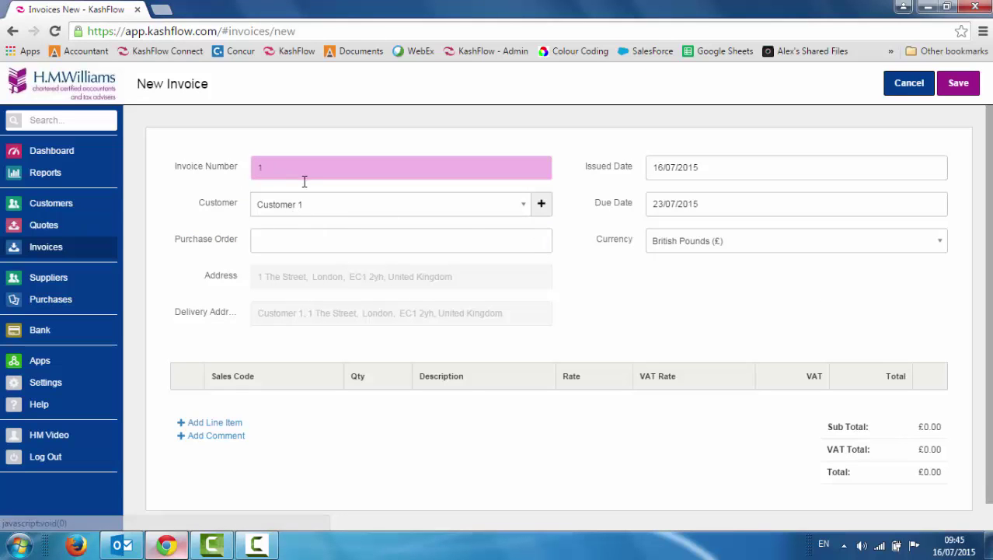
pyautogui.click(338, 206)
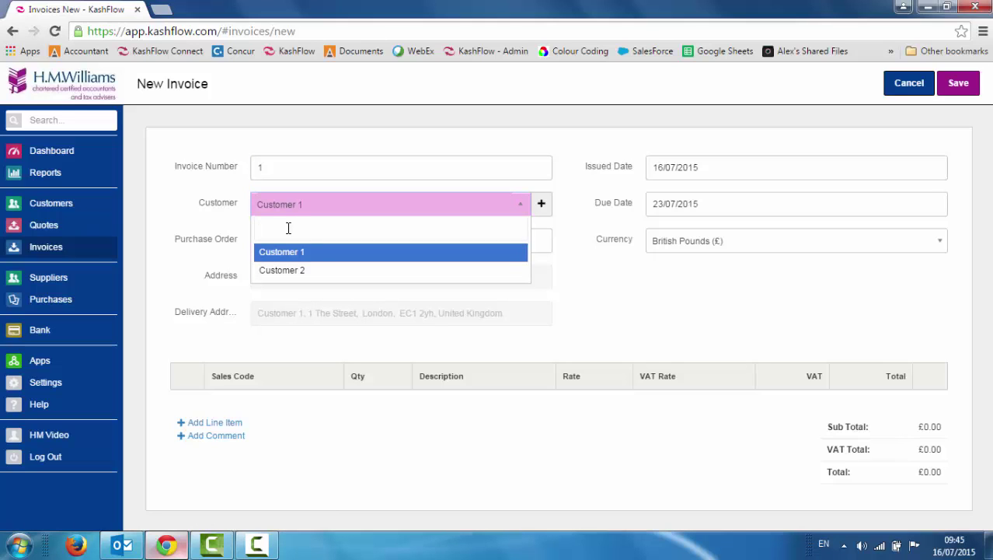
pyautogui.click(588, 223)
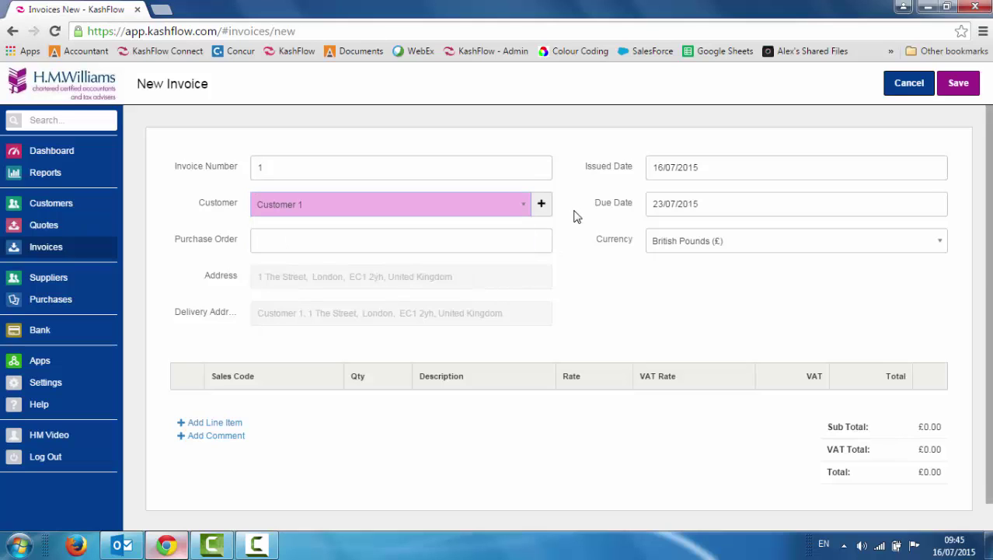
pyautogui.click(542, 204)
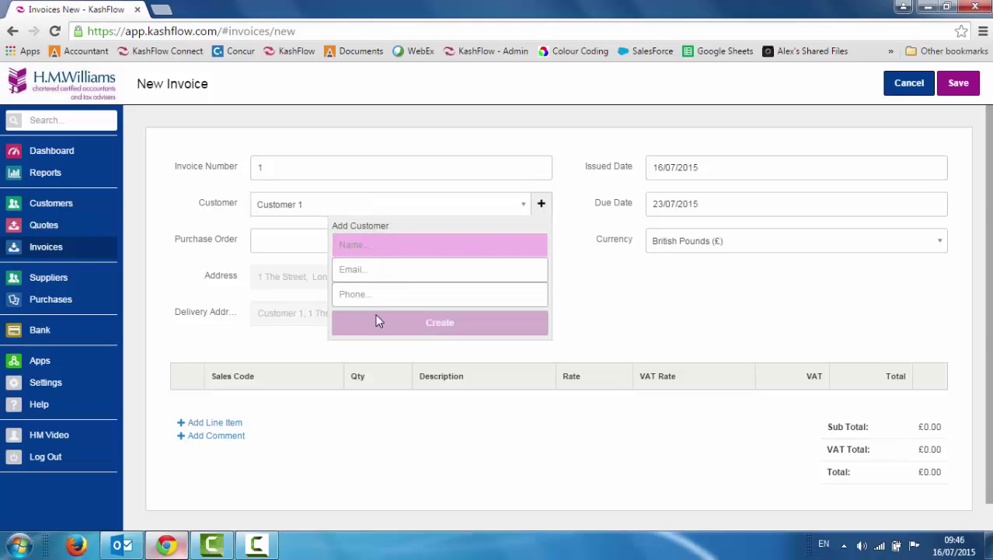
pyautogui.click(590, 264)
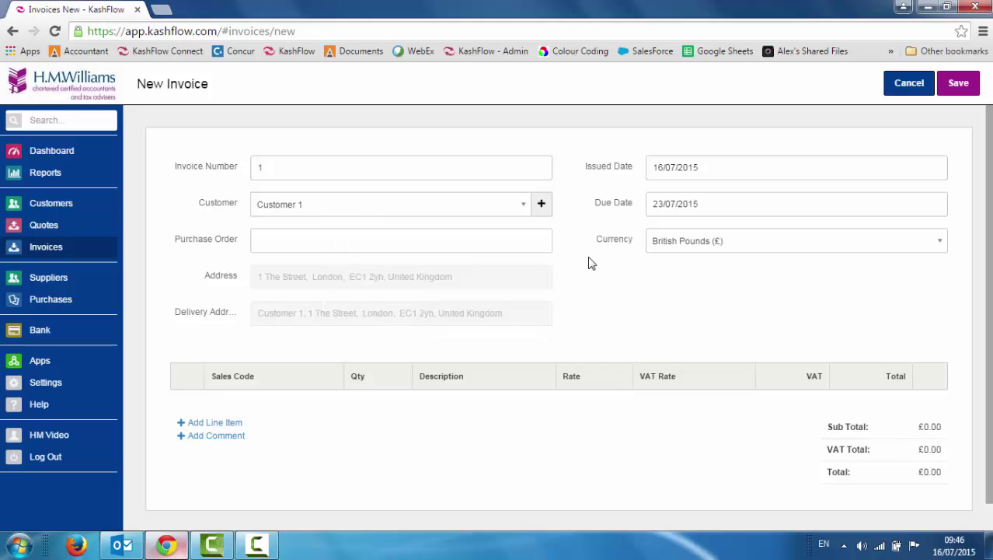
# Step: Examine the new invoice's address details and delivery address details without changing them
pyautogui.click(292, 283)
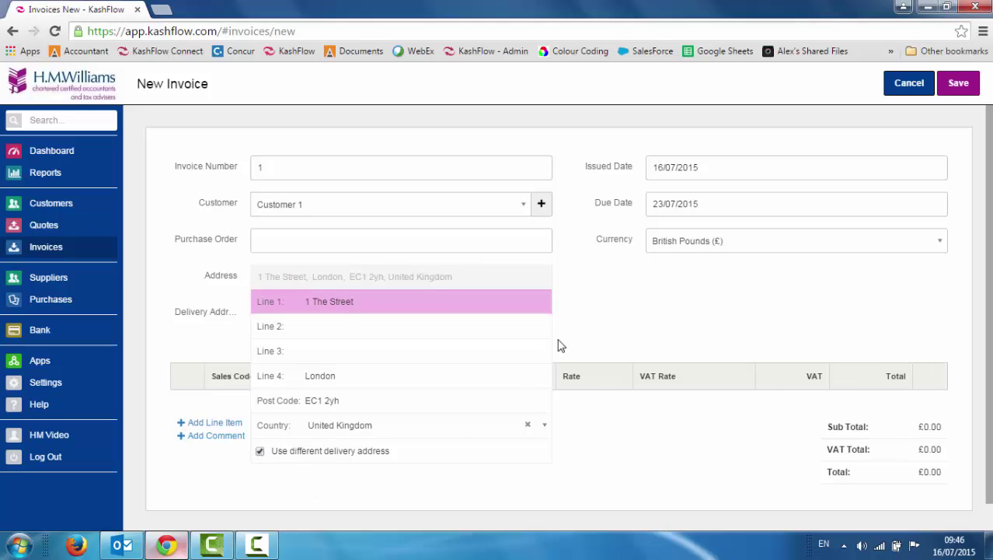
pyautogui.click(583, 303)
pyautogui.click(470, 324)
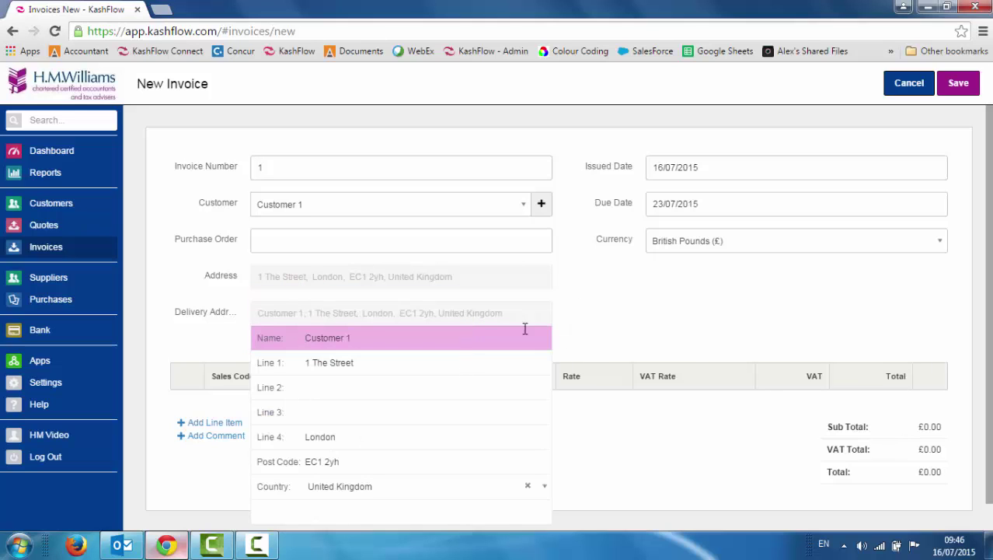
pyautogui.click(609, 291)
# Step: Enter Cust1 as the invoice's purchase order and check the due date calendar, keeping its date
pyautogui.click(418, 241)
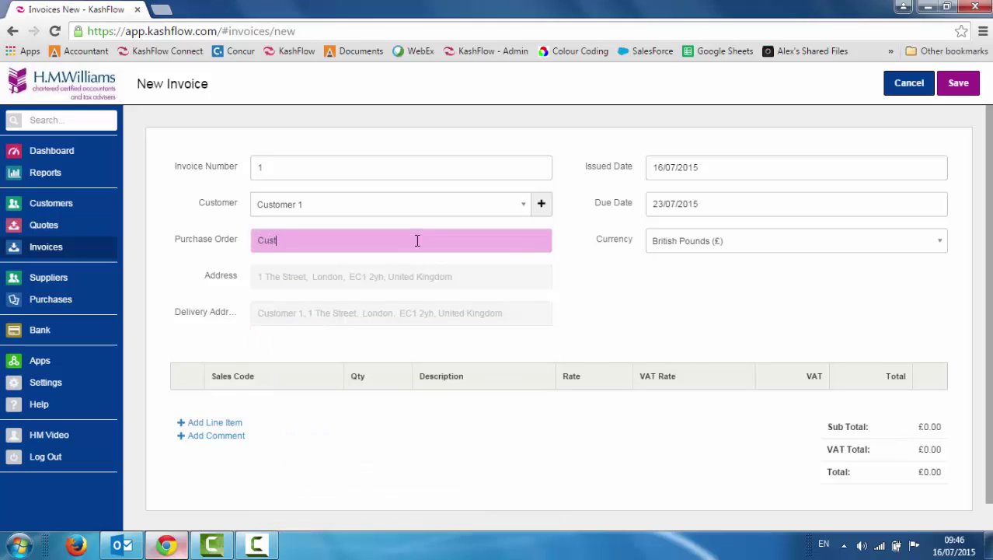
pyautogui.press('Tab')
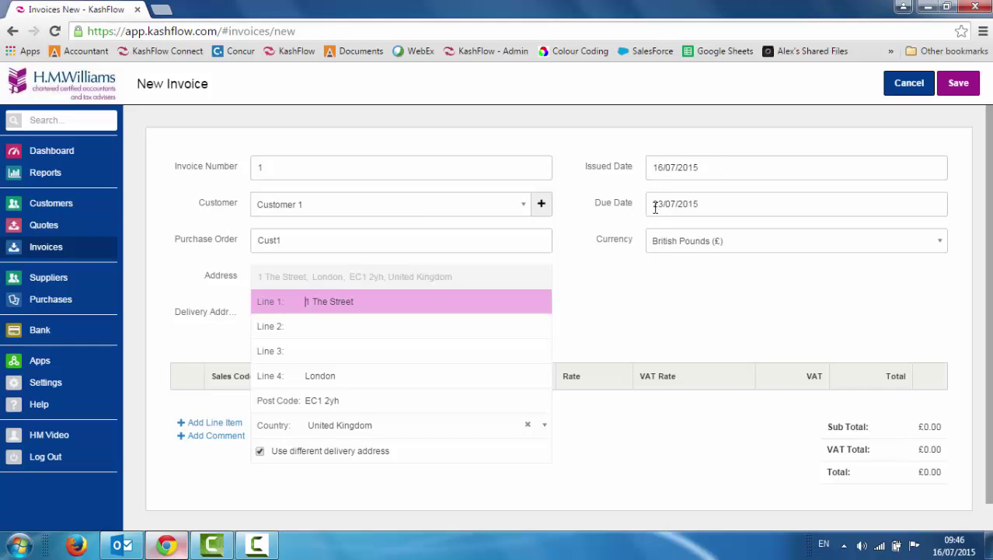
pyautogui.click(657, 205)
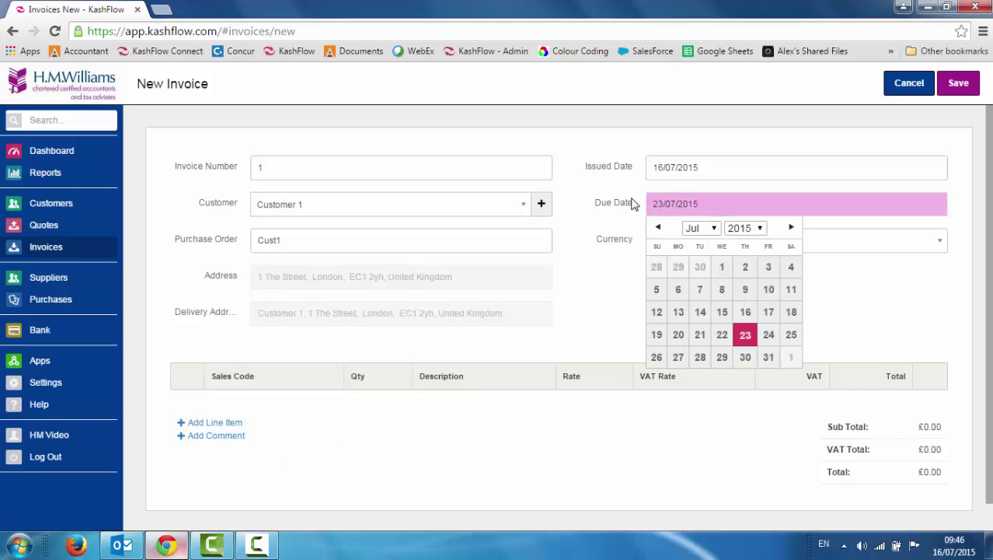
pyautogui.click(628, 217)
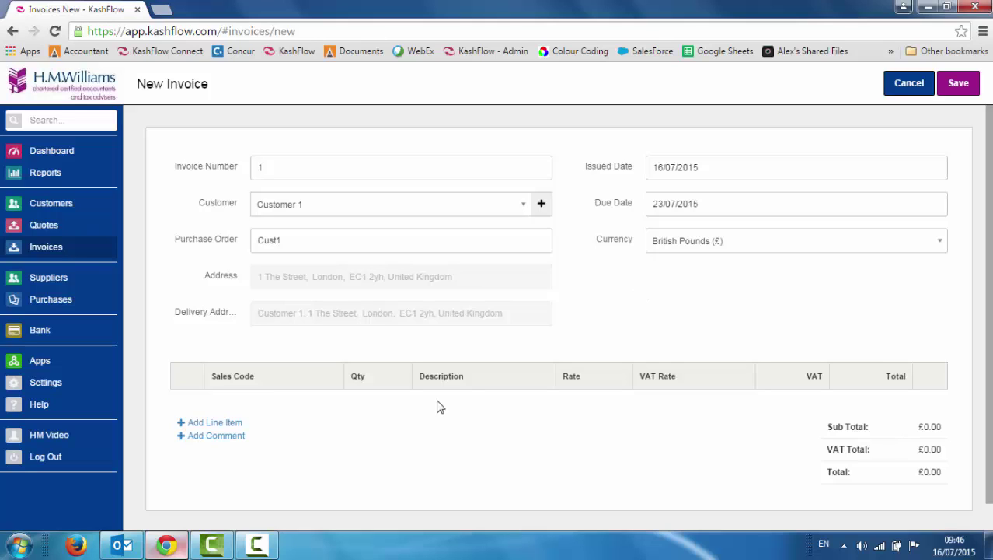
# Step: Add an invoice line described as Work Carried Out with a rate of 500
pyautogui.click(219, 425)
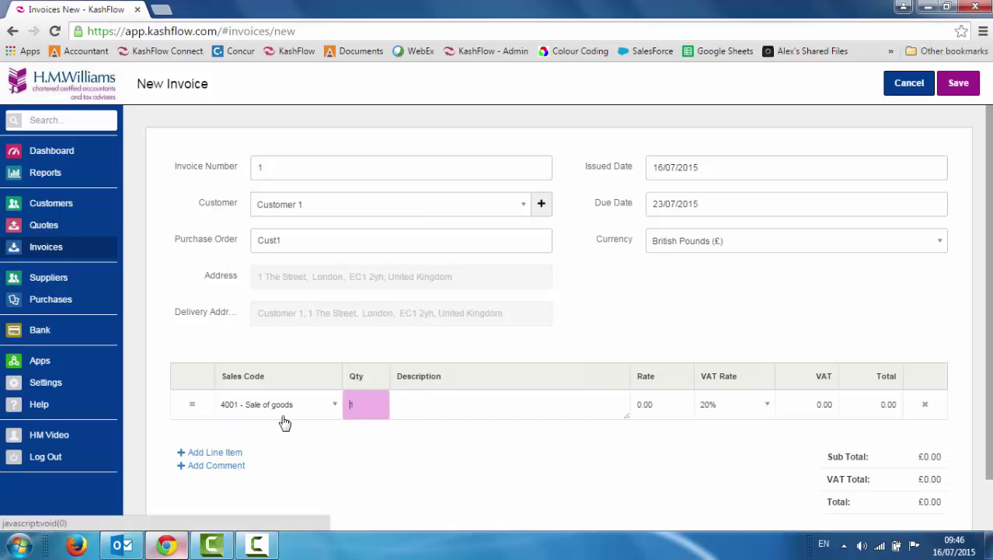
pyautogui.click(428, 402)
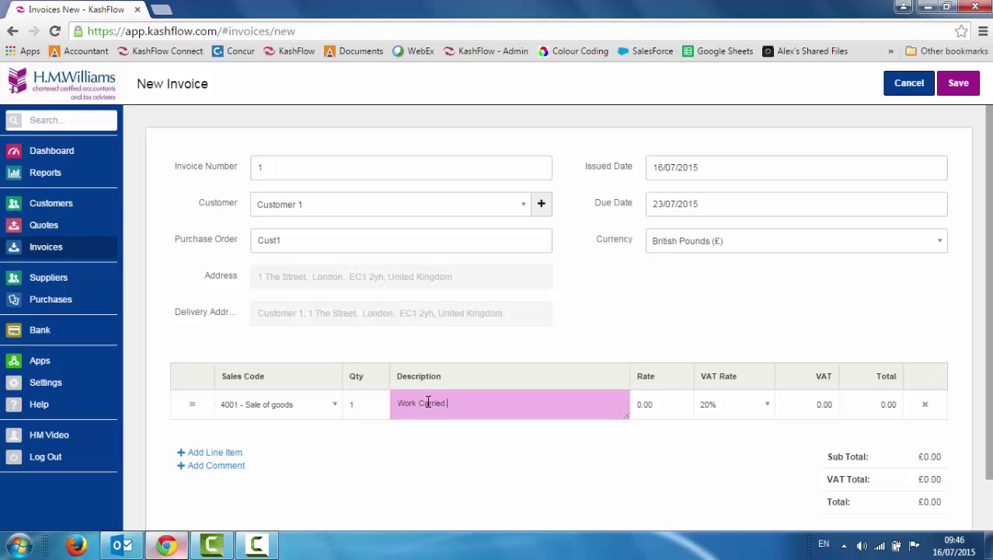
pyautogui.press('Tab')
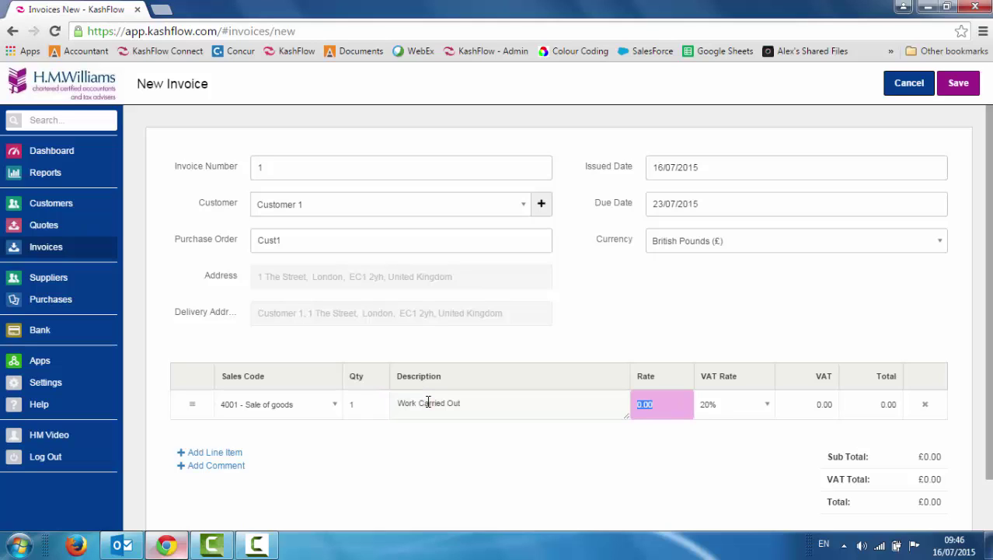
pyautogui.write('500')
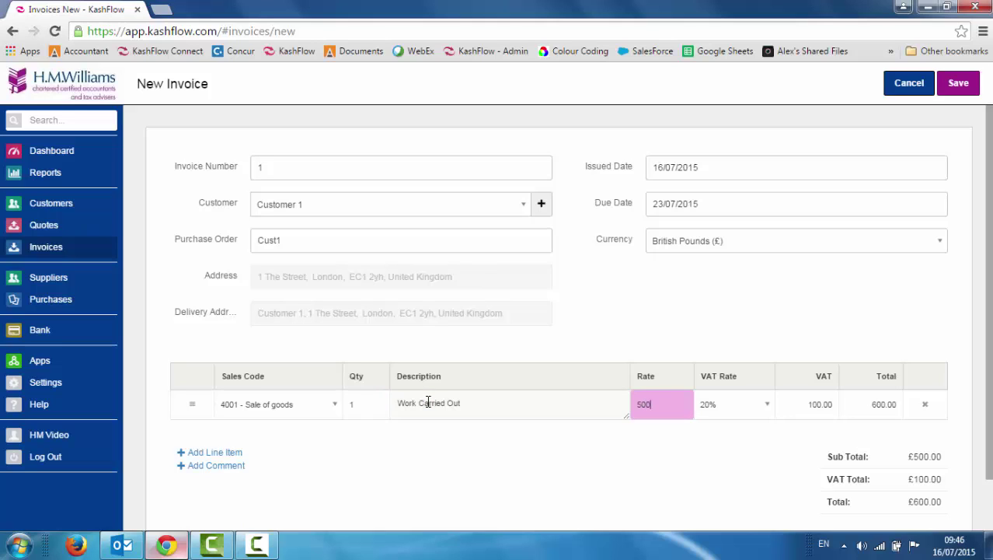
pyautogui.press('Tab')
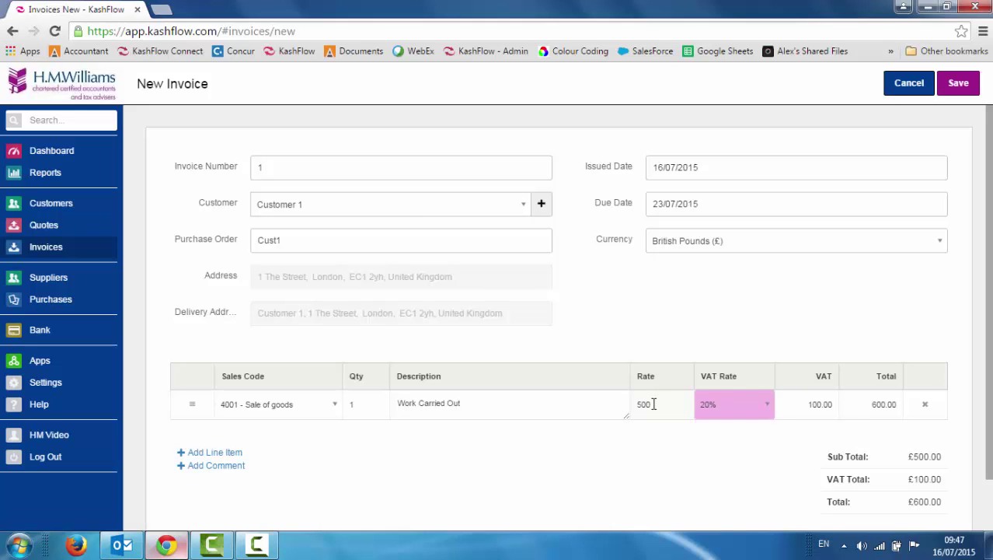
# Step: Clear the Work Carried Out line's rate and enter 600 as its VAT-inclusive total instead
pyautogui.click(631, 404)
pyautogui.press('BackSpace')
pyautogui.press('Tab')
pyautogui.click(872, 399)
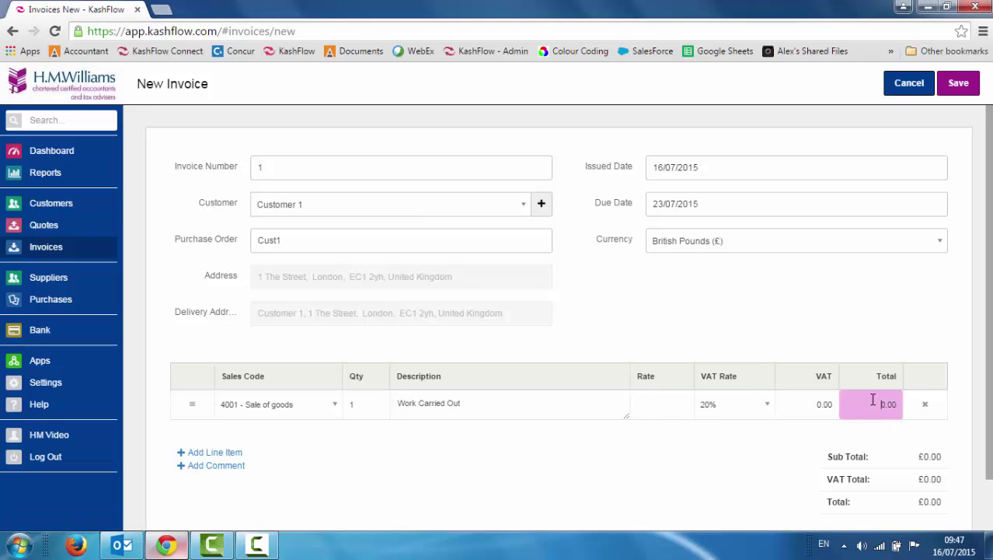
pyautogui.doubleClick(896, 410)
pyautogui.write('600')
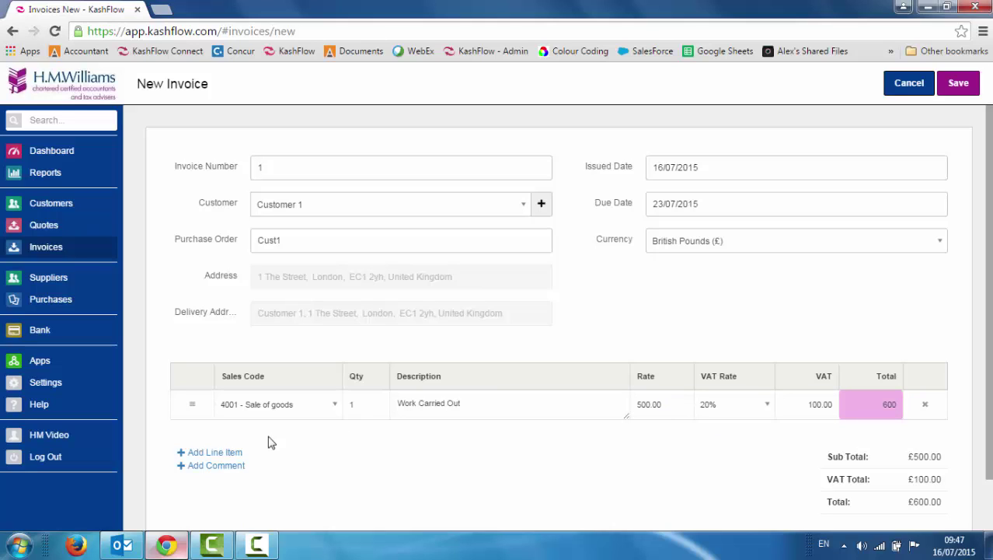
# Step: Add a second line described as Materials with a rate of 100 and save the invoice
pyautogui.click(226, 452)
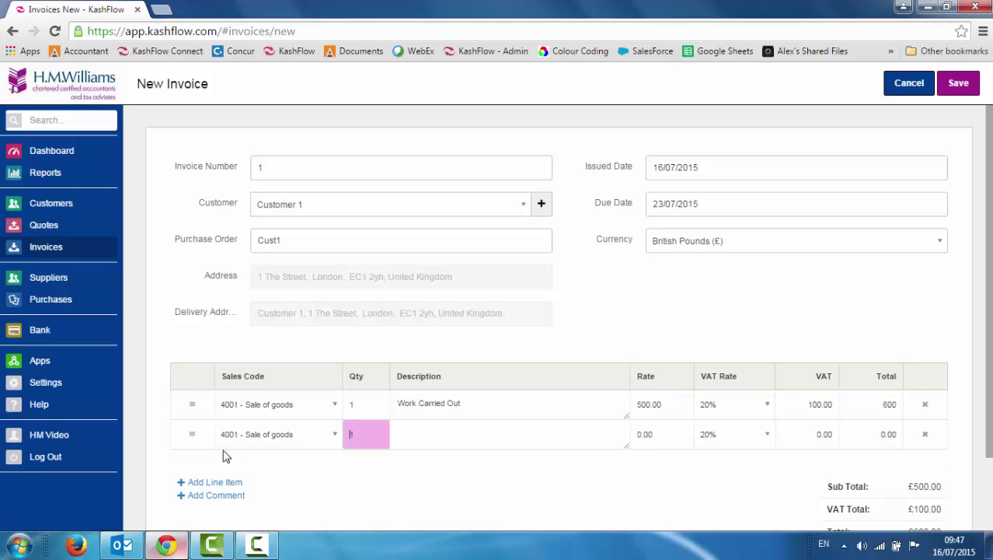
pyautogui.click(415, 436)
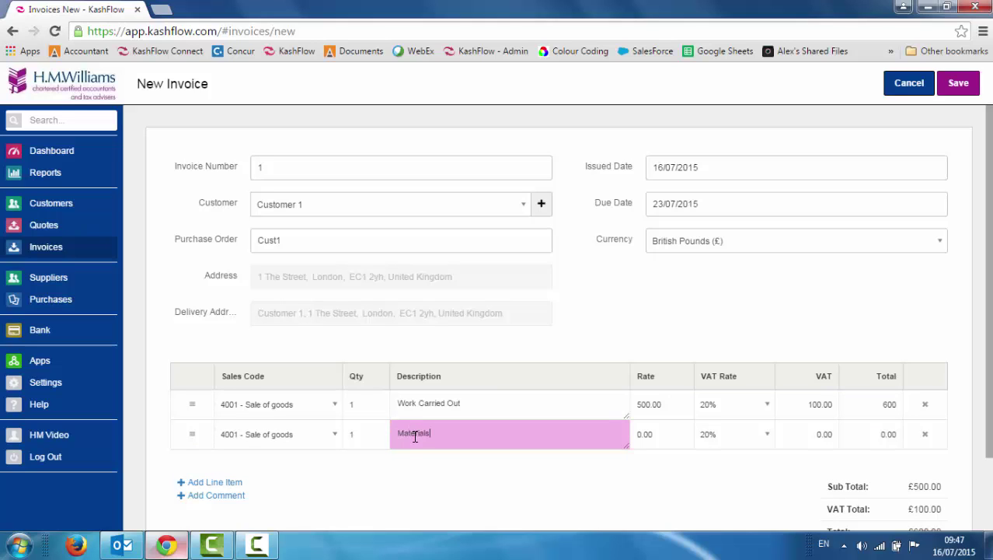
pyautogui.press('Tab')
pyautogui.write('100')
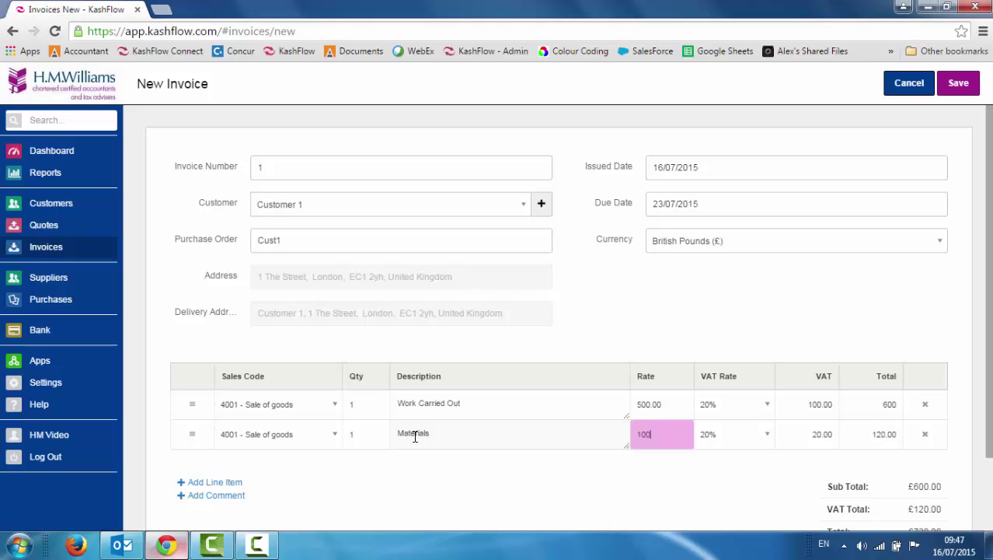
pyautogui.press('Tab')
pyautogui.scroll(-1, 992, 360)
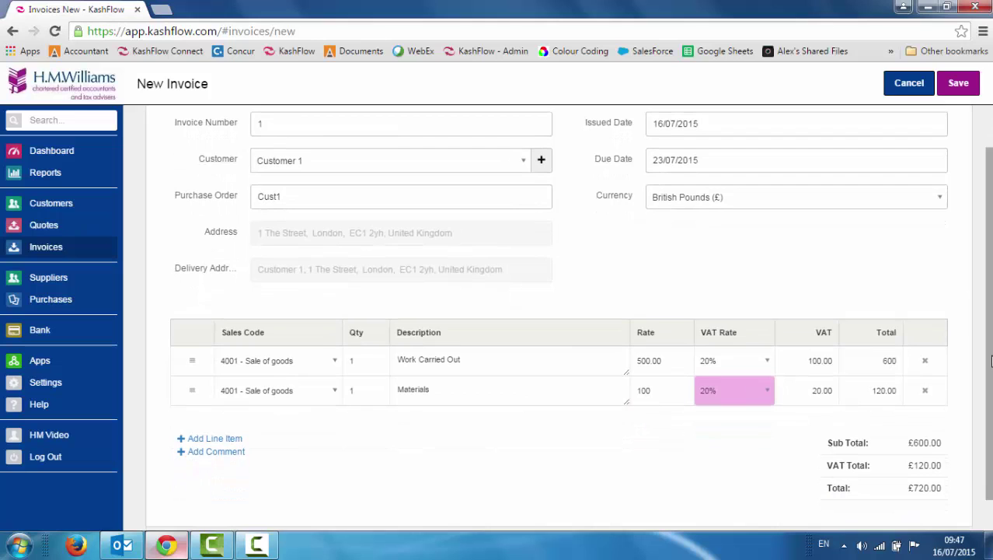
pyautogui.click(961, 87)
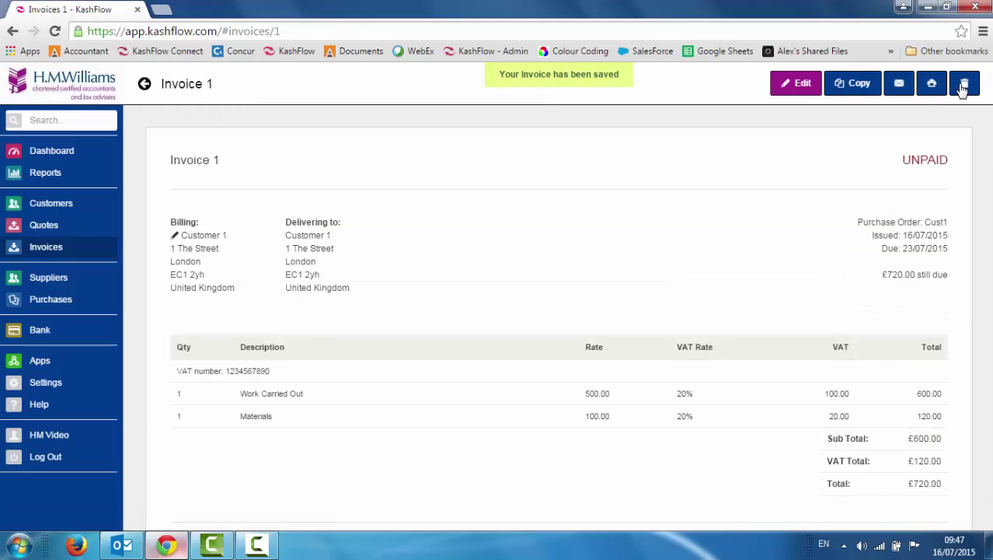
# Step: Review the saved invoice, the invoices list, the customers' outstanding balances, and Customer 1's invoices and statistics
pyautogui.scroll(-3, 989, 311)
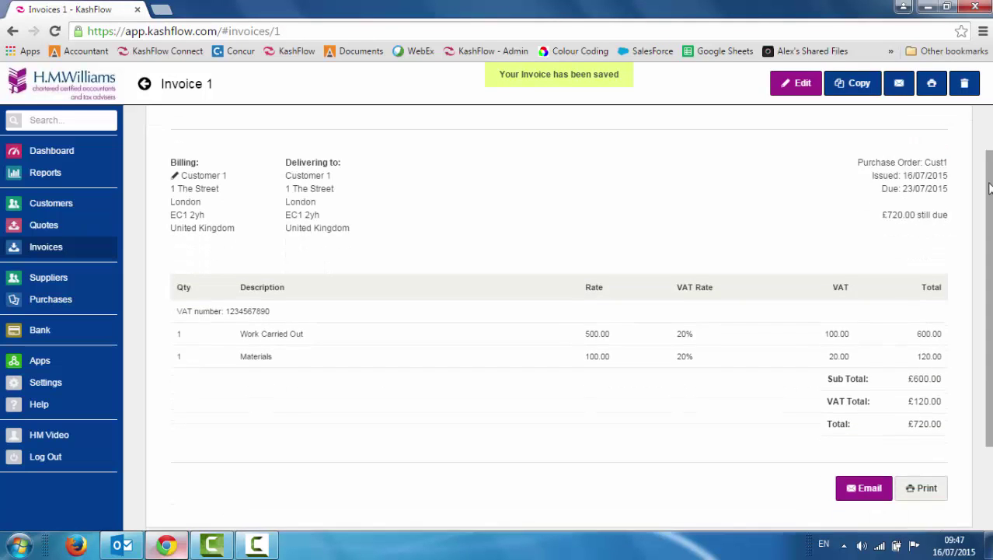
pyautogui.scroll(2, 985, 187)
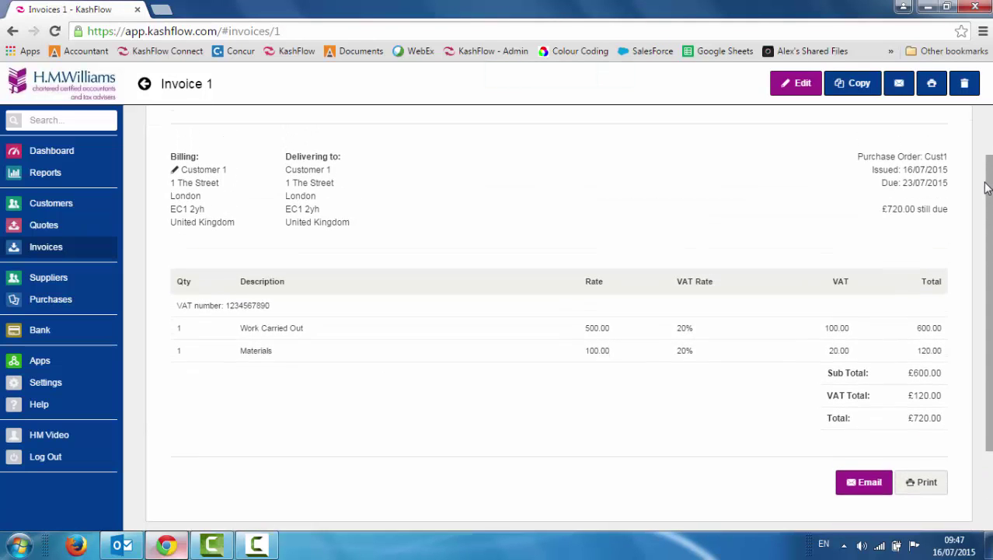
pyautogui.click(38, 248)
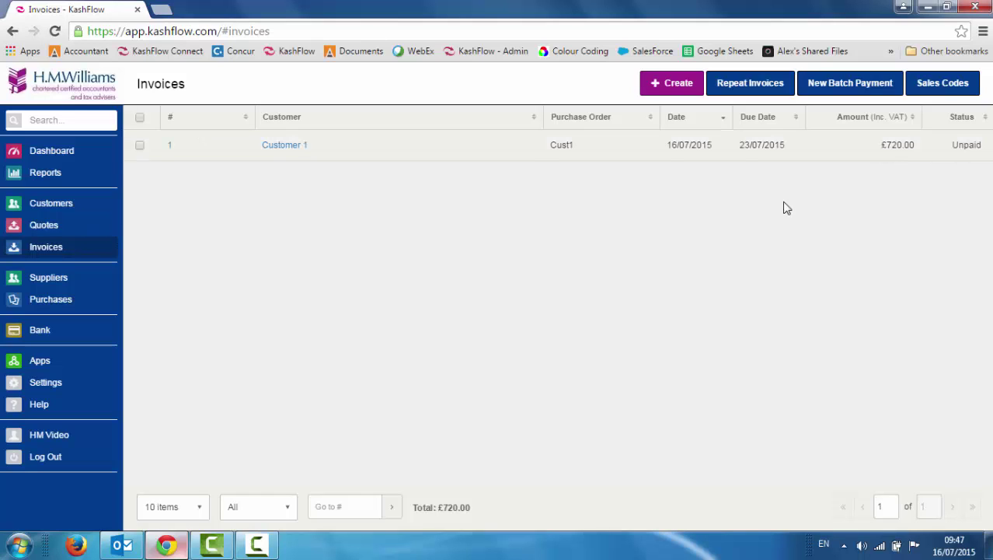
pyautogui.click(33, 203)
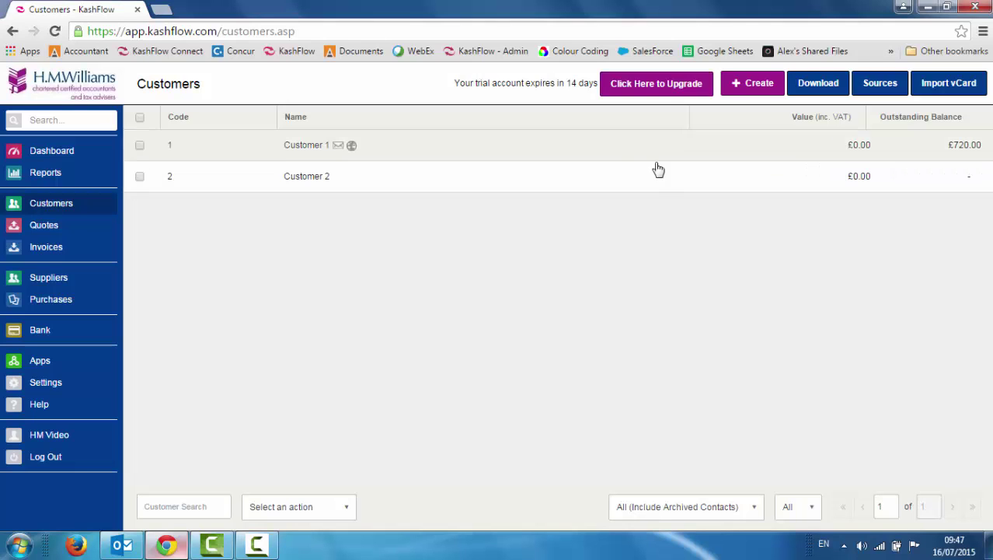
pyautogui.click(486, 149)
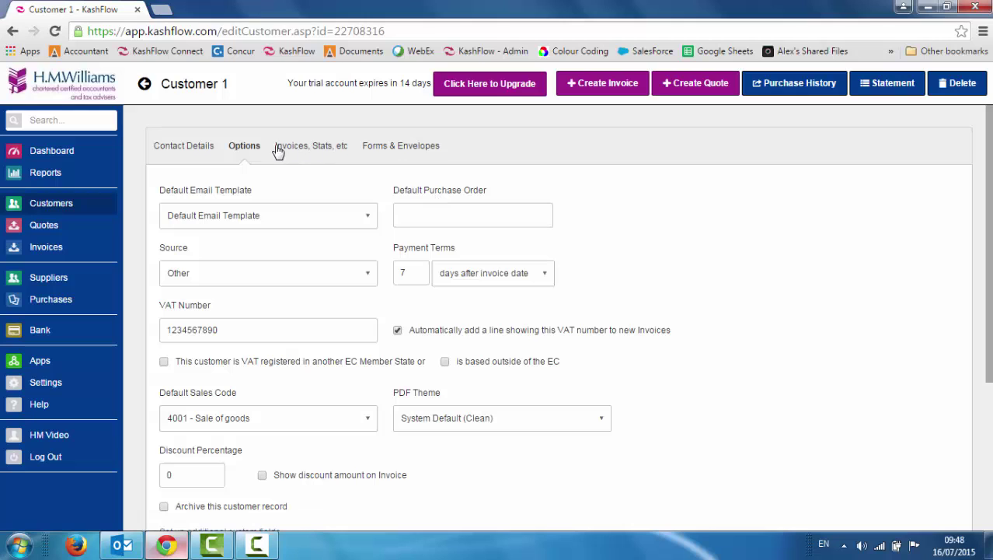
pyautogui.click(329, 152)
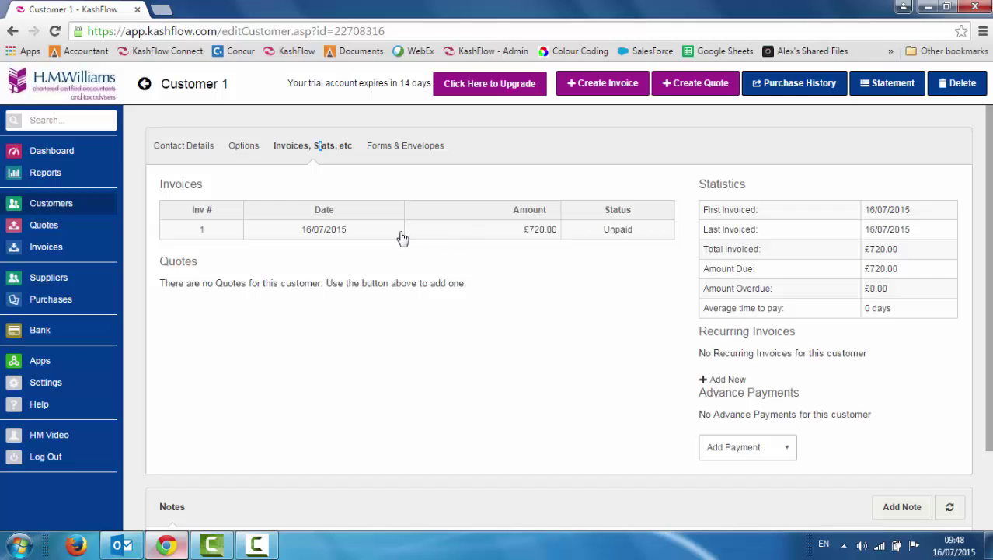
# Step: Edit Customer 1's invoice from the customer record, setting the Work Carried Out quantity to 2, and save it
pyautogui.click(401, 235)
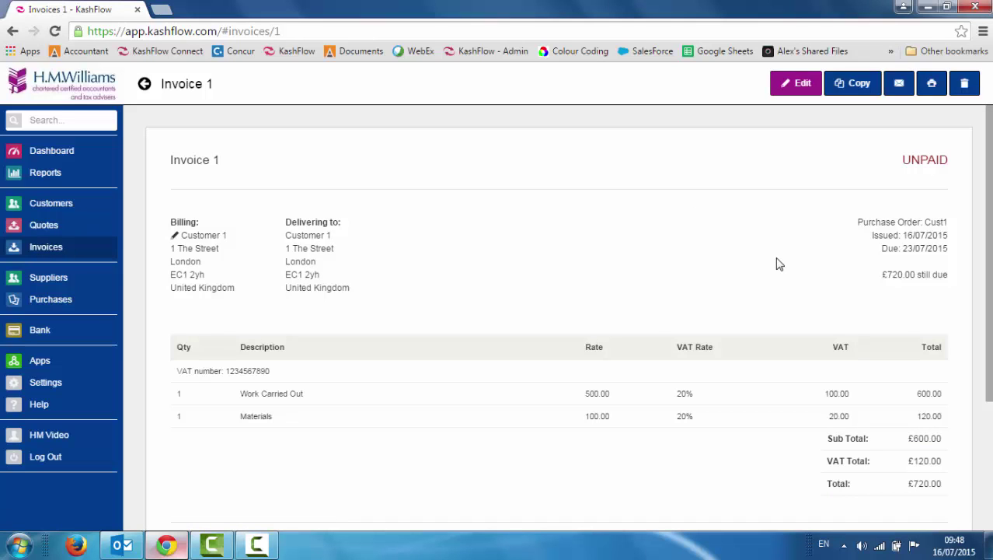
pyautogui.click(799, 89)
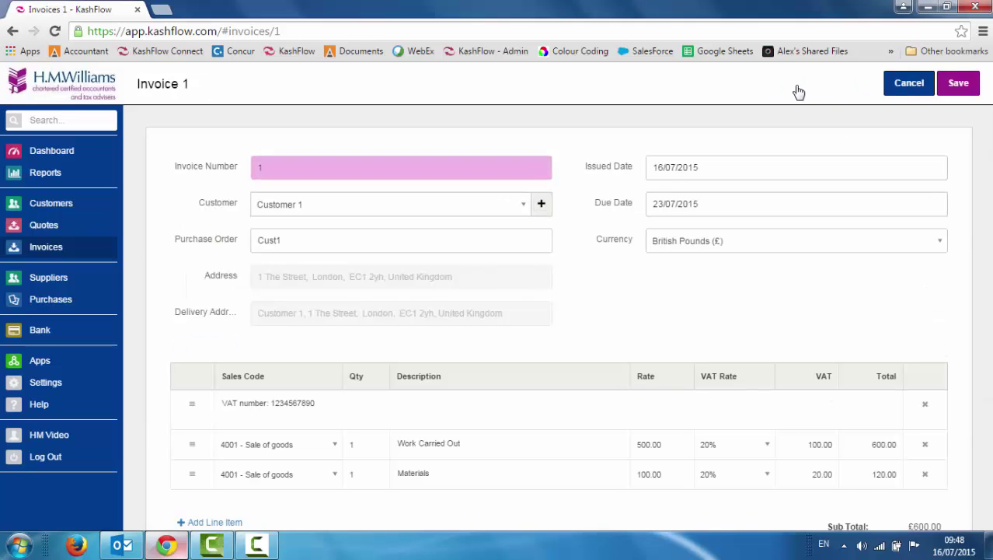
pyautogui.scroll(-2, 828, 254)
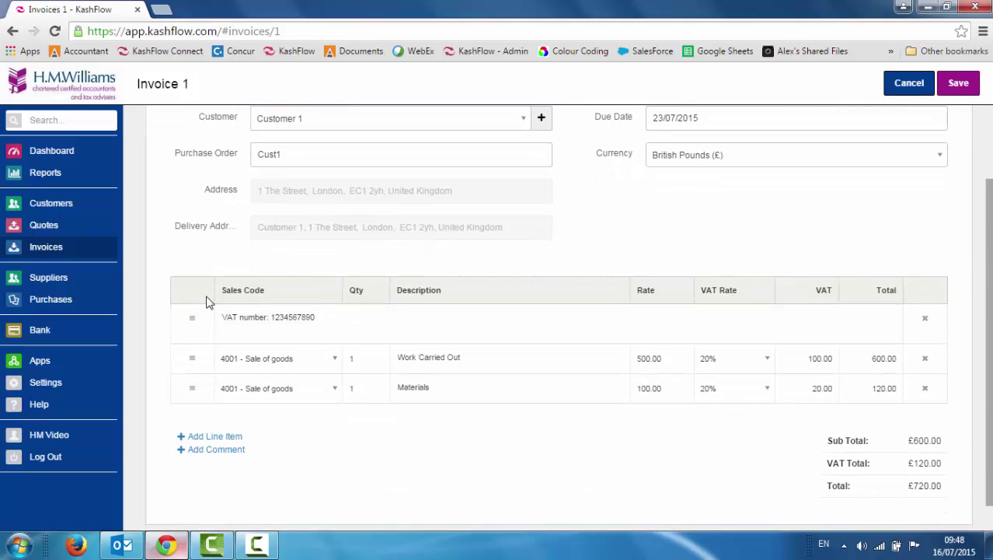
pyautogui.click(346, 362)
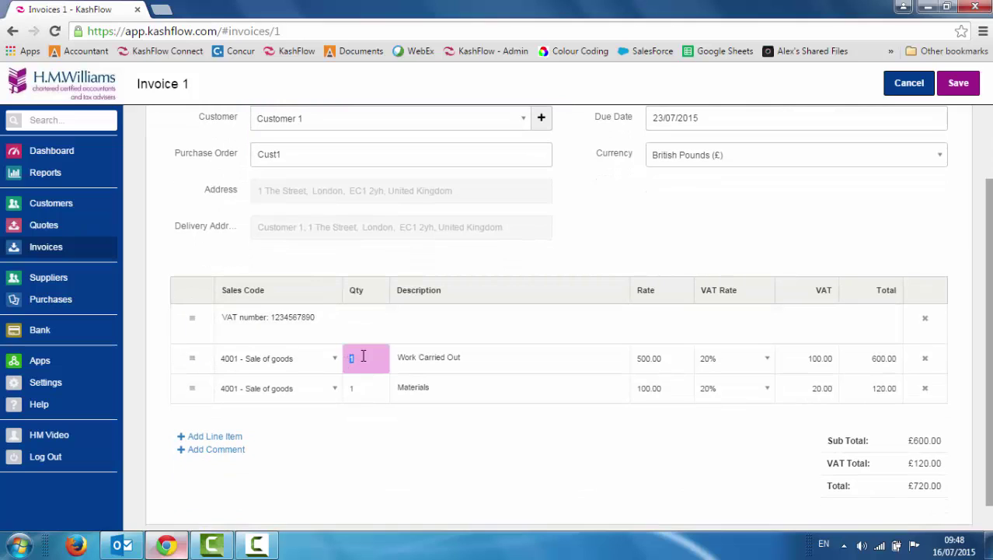
pyautogui.write('2')
pyautogui.press('Tab')
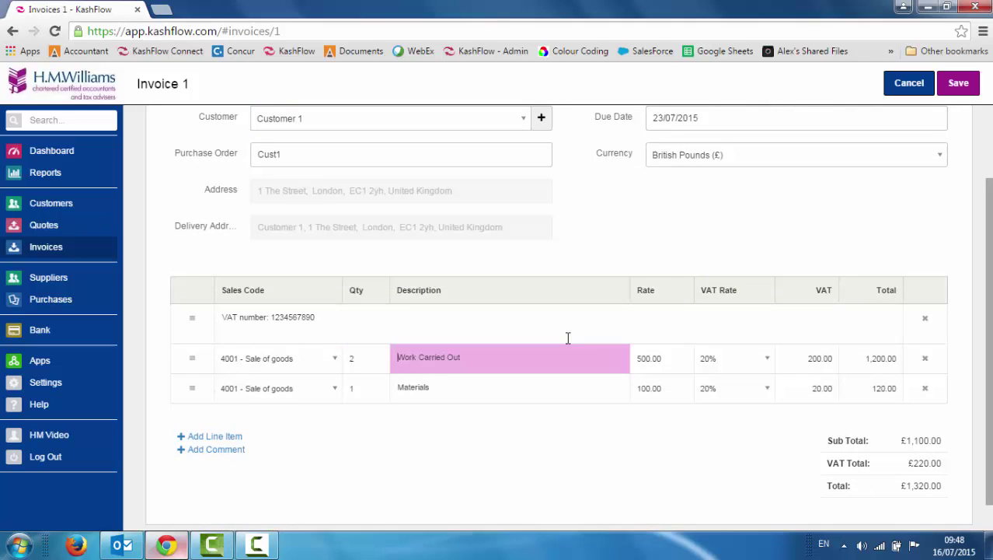
pyautogui.click(610, 433)
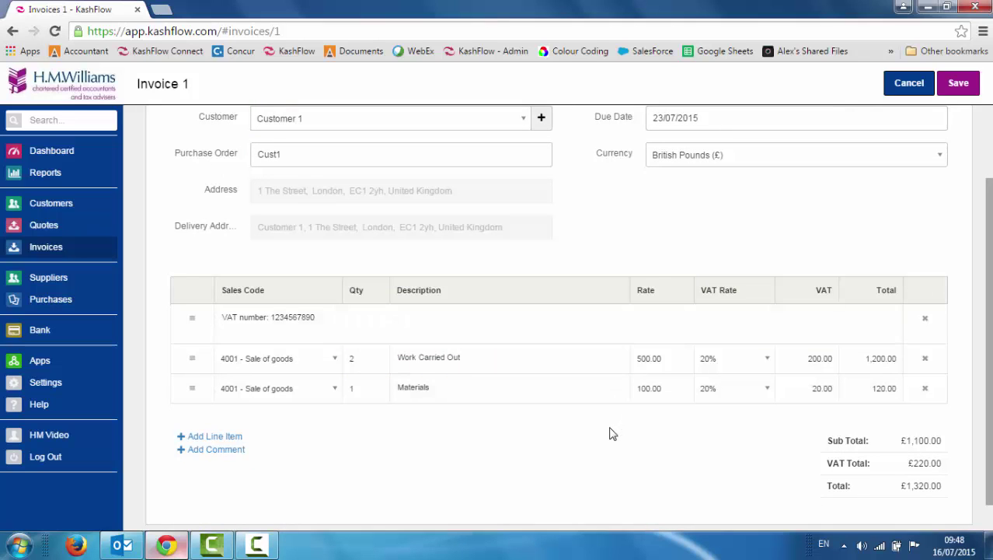
pyautogui.click(960, 87)
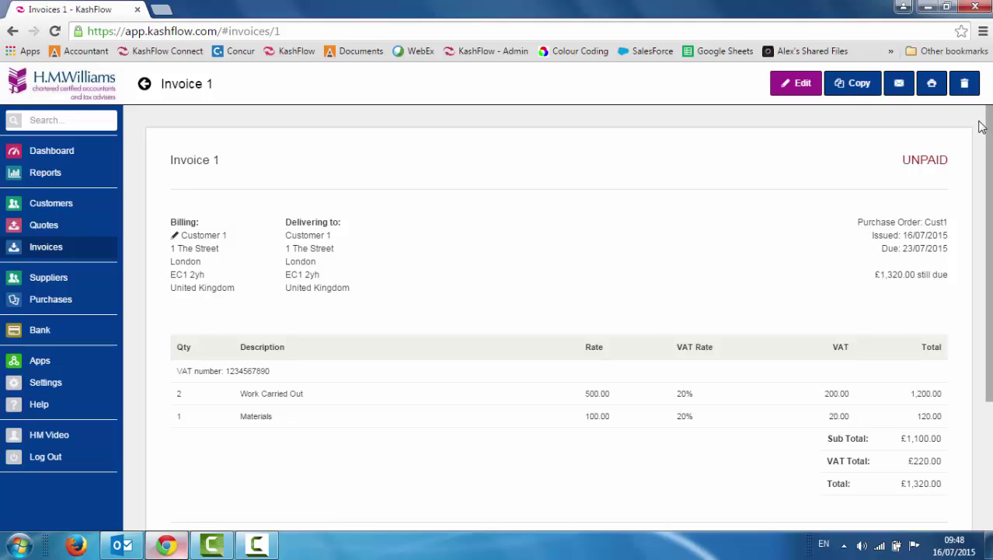
# Step: Copy the invoice to a new invoice, assign it to Customer 2 keeping its invoice number, and save it
pyautogui.moveTo(990, 136); pyautogui.dragTo(984, 157)
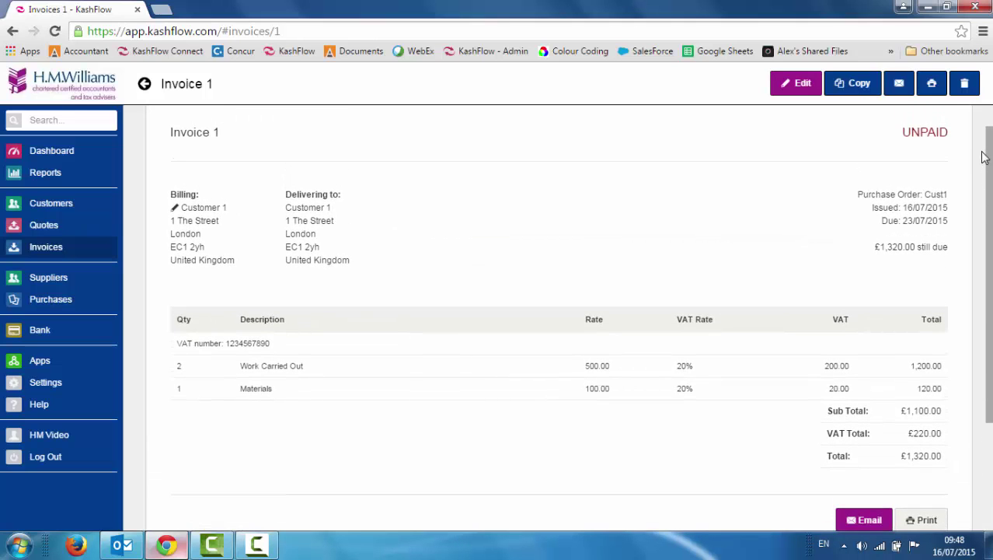
pyautogui.click(858, 90)
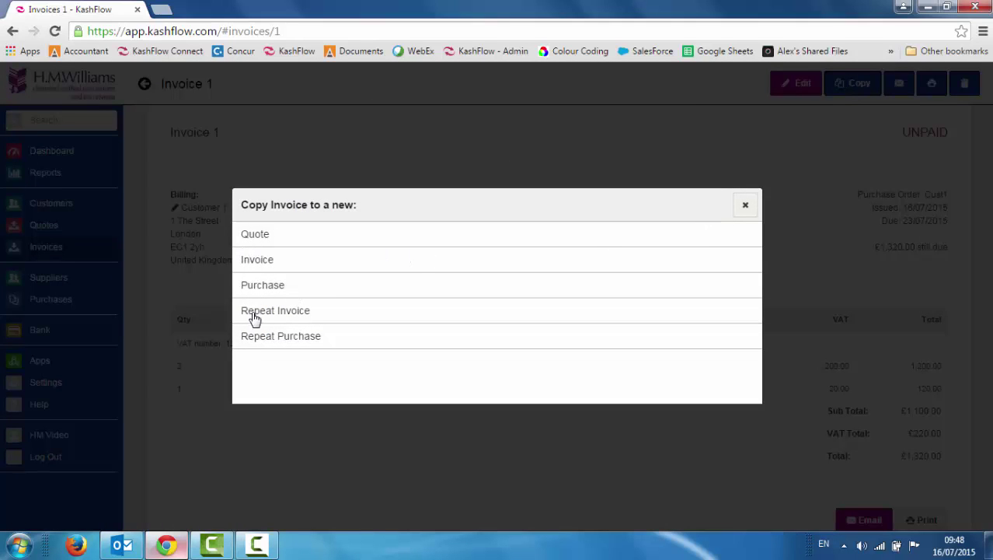
pyautogui.click(250, 265)
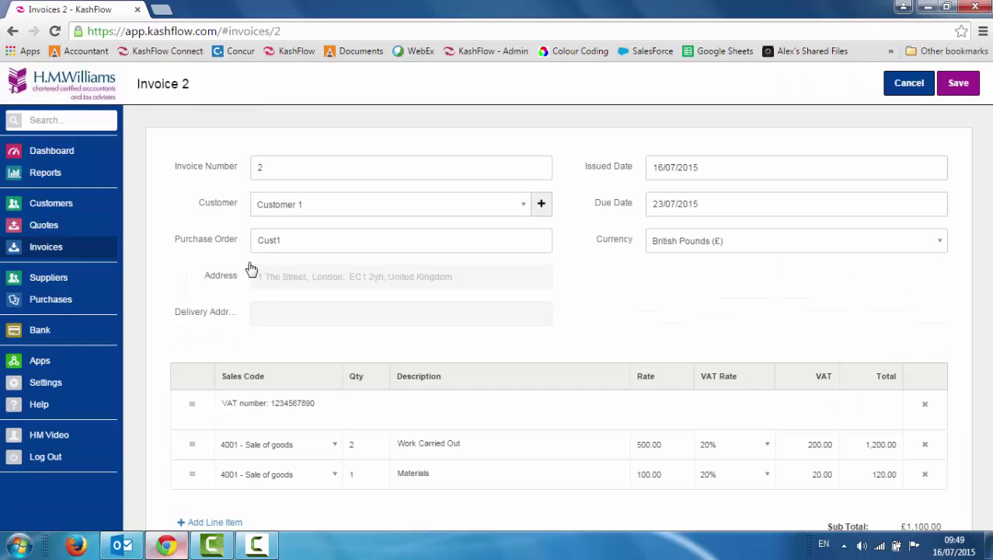
pyautogui.click(523, 204)
pyautogui.click(480, 270)
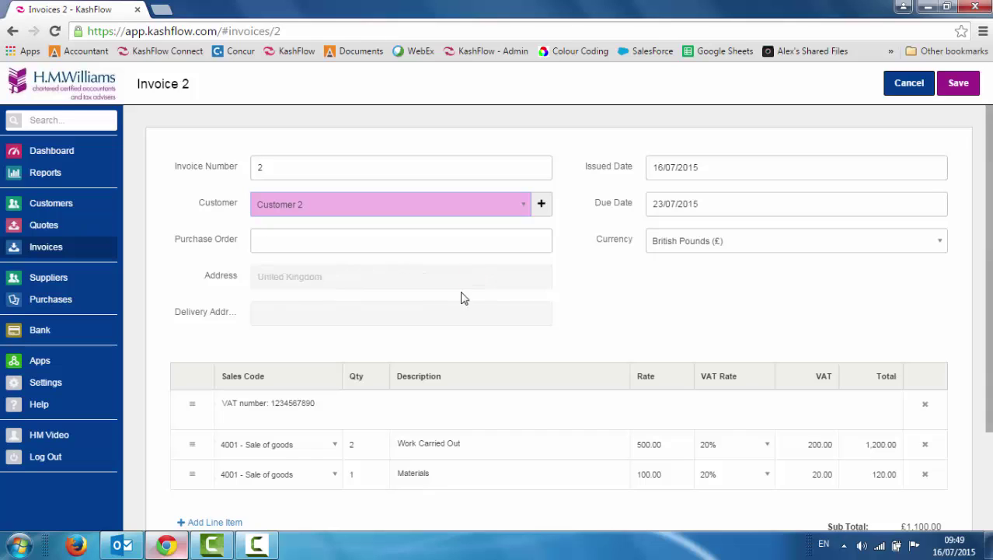
pyautogui.click(263, 167)
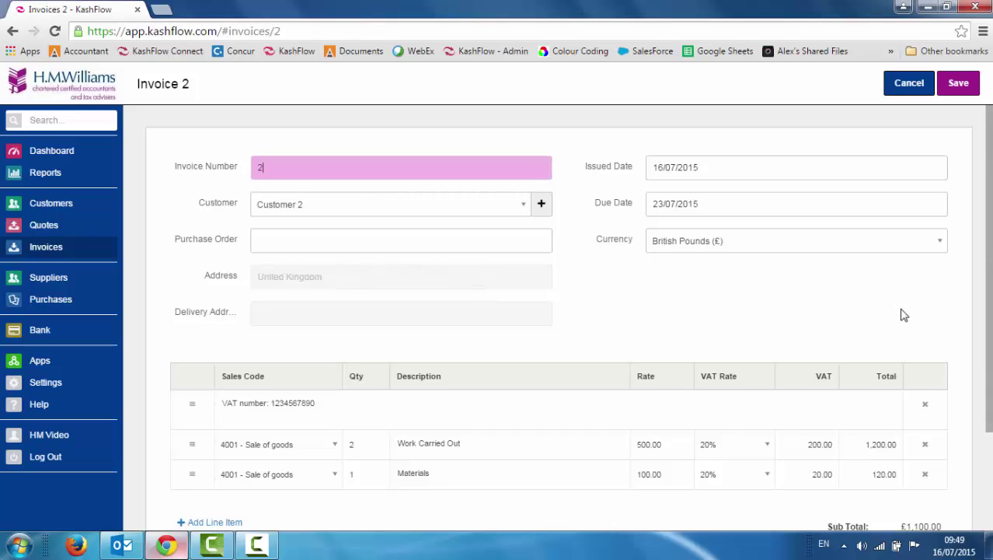
pyautogui.click(958, 87)
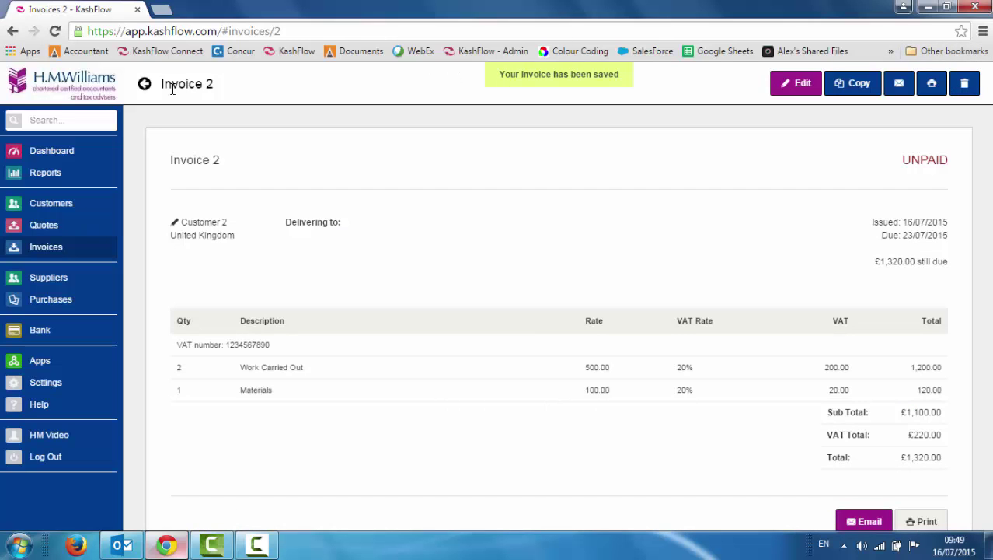
# Step: Review both invoices in the invoices list, plus the dashboard's Financial Overview and Getting Started tasks
pyautogui.click(49, 255)
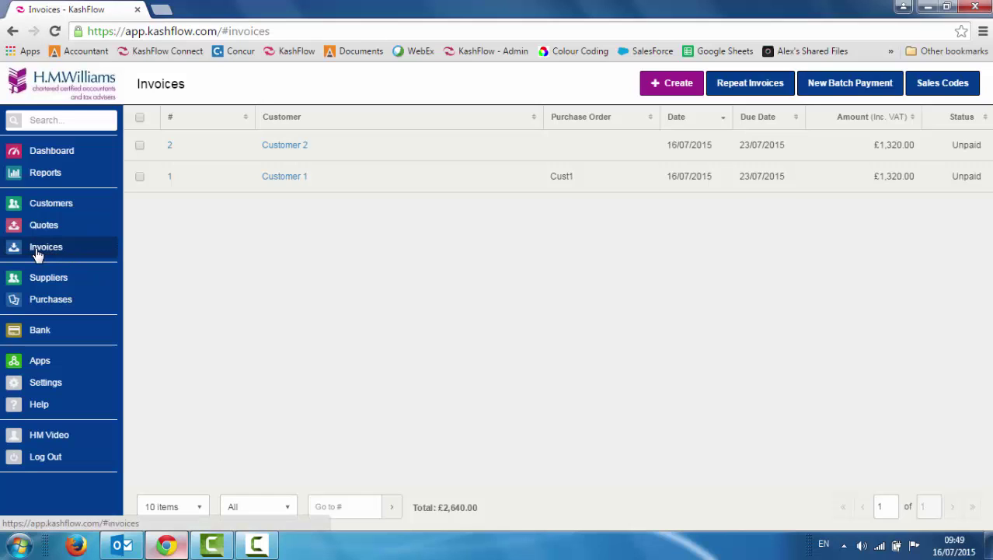
pyautogui.click(47, 152)
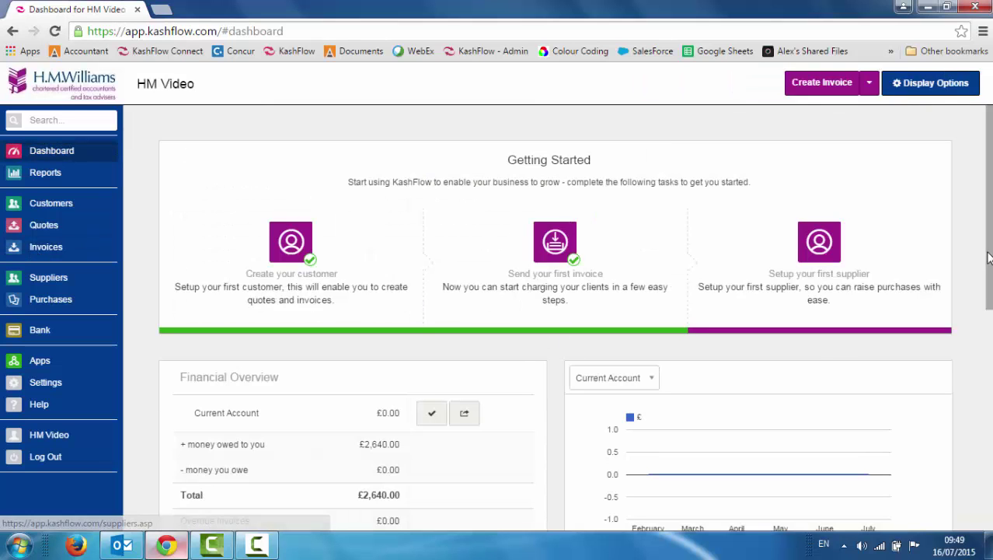
pyautogui.moveTo(989, 257); pyautogui.dragTo(991, 302)
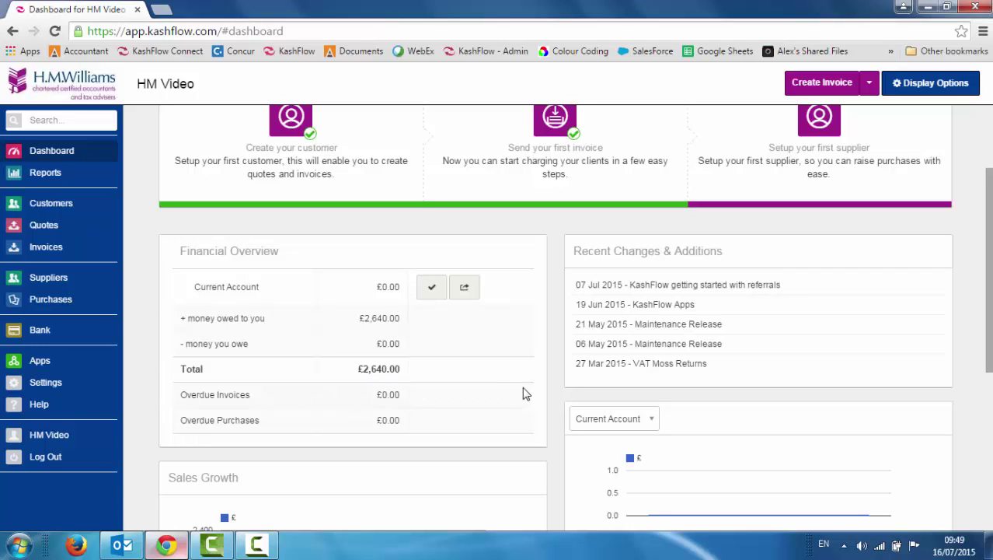
pyautogui.scroll(3, 898, 239)
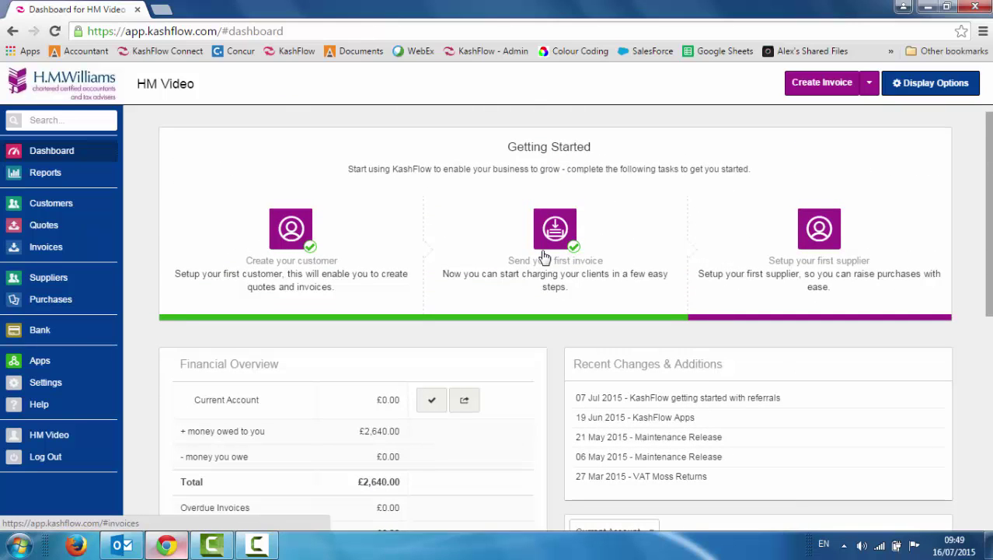
# Step: Open Customer 1's invoice from the invoices list and review its printable version, closing the preview
pyautogui.click(58, 253)
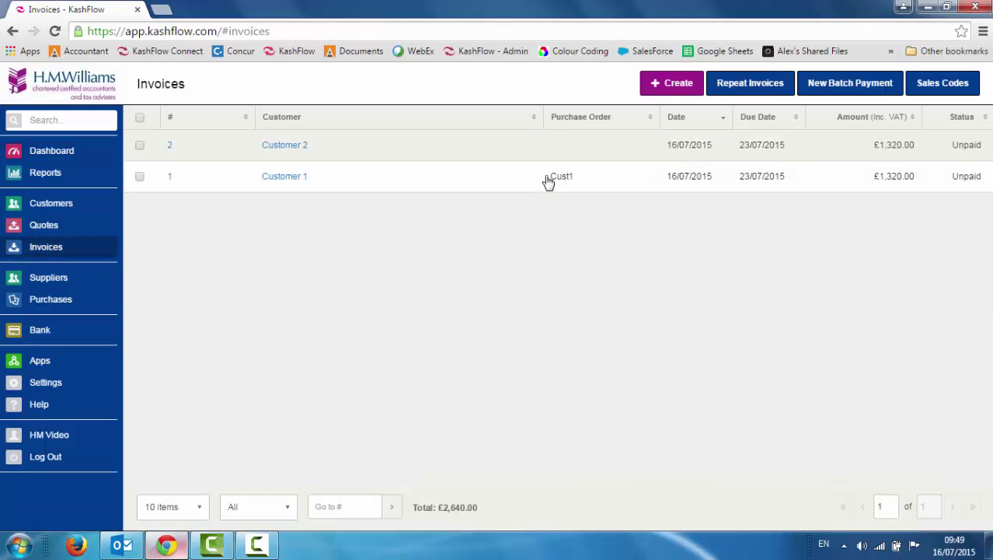
pyautogui.click(547, 180)
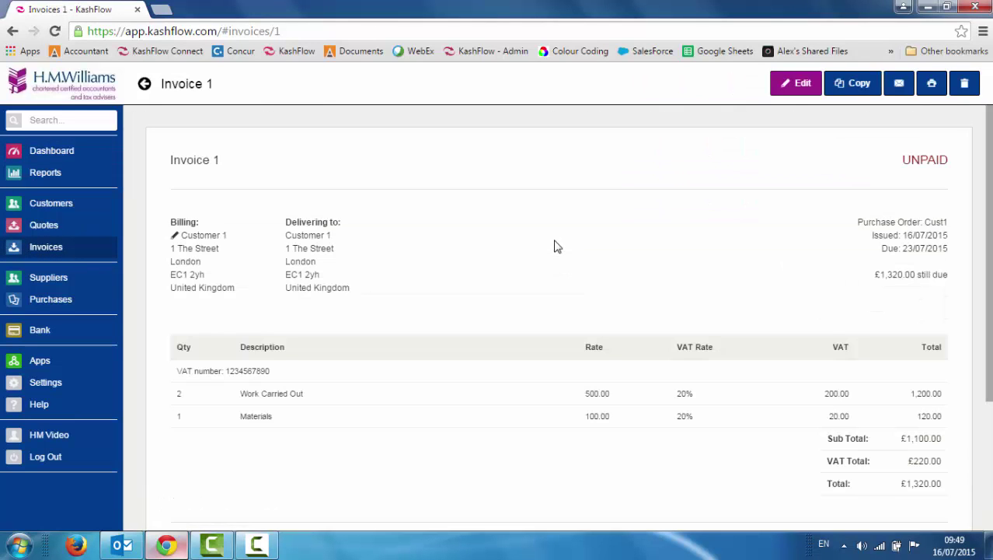
pyautogui.click(931, 83)
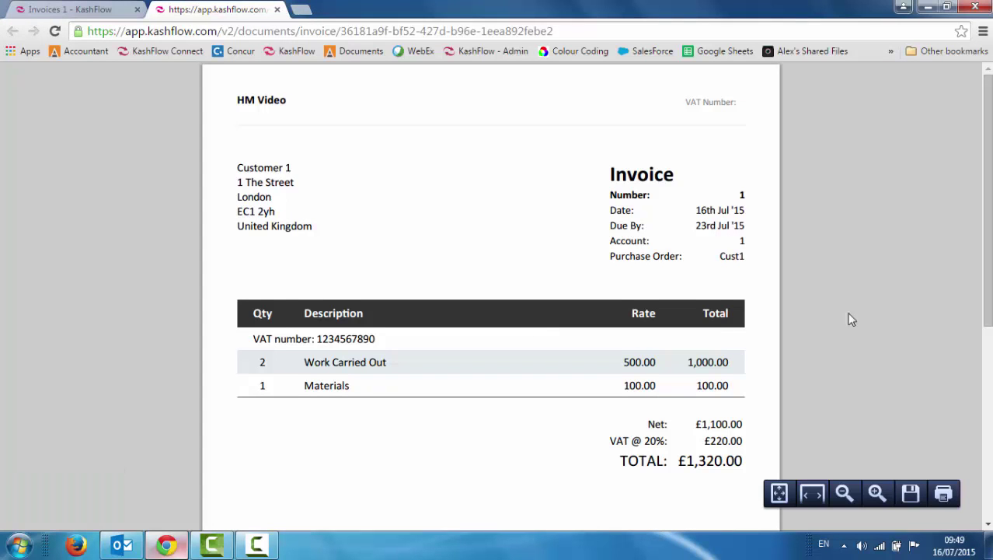
pyautogui.moveTo(991, 180); pyautogui.dragTo(981, 151)
pyautogui.click(277, 10)
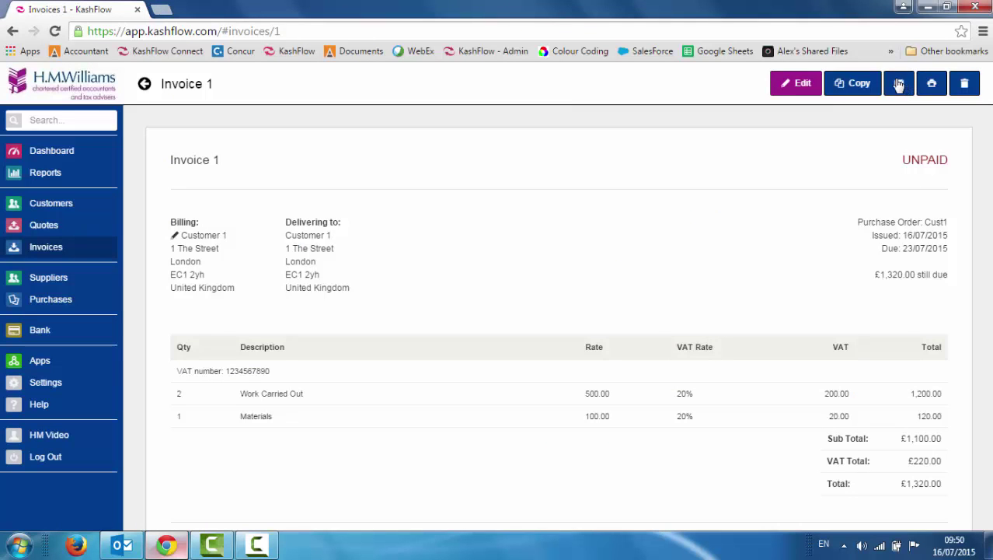
# Step: Review the email draft for Customer 1's invoice, including its recipient, subject and attached Invoice-1.pdf, and close it without sending
pyautogui.scroll(-2, 989, 189)
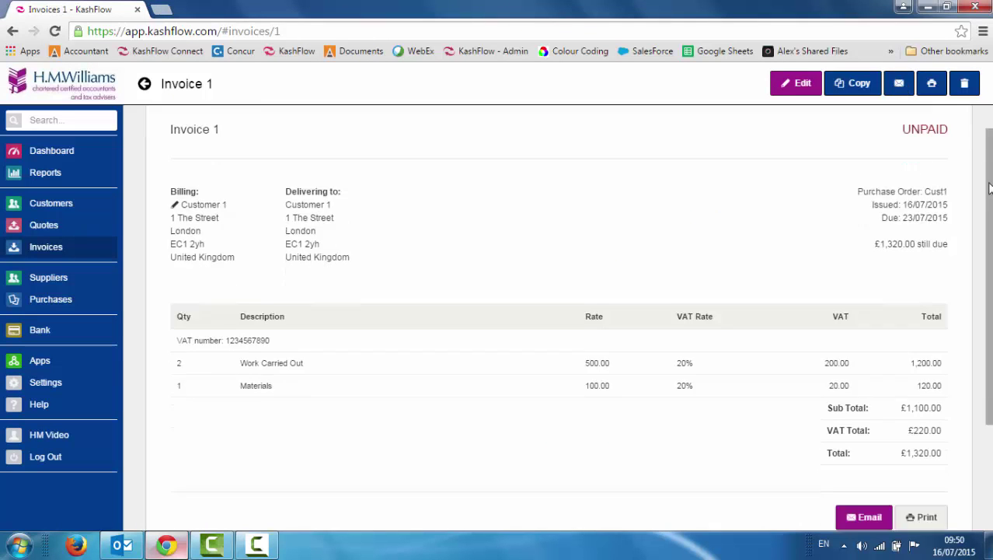
pyautogui.scroll(-3, 989, 189)
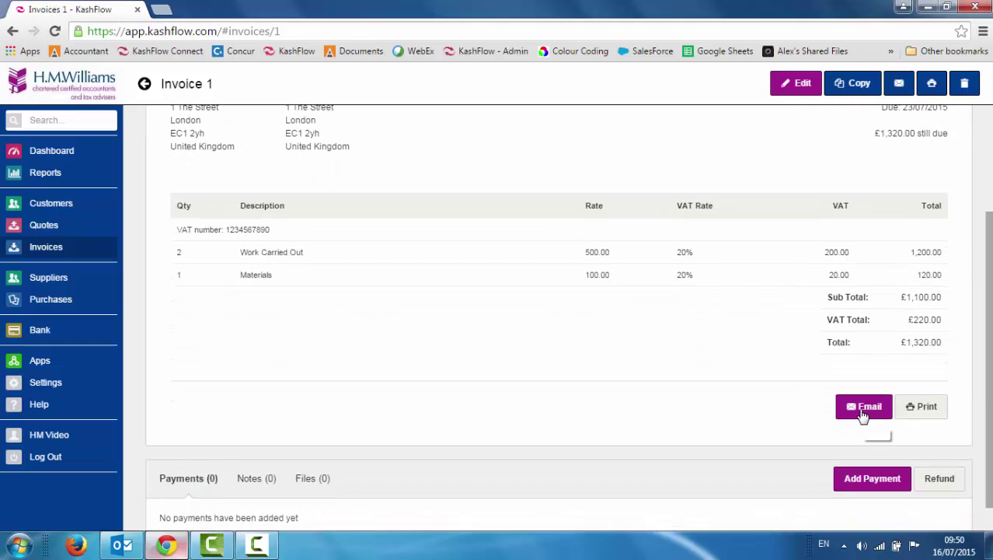
pyautogui.click(863, 407)
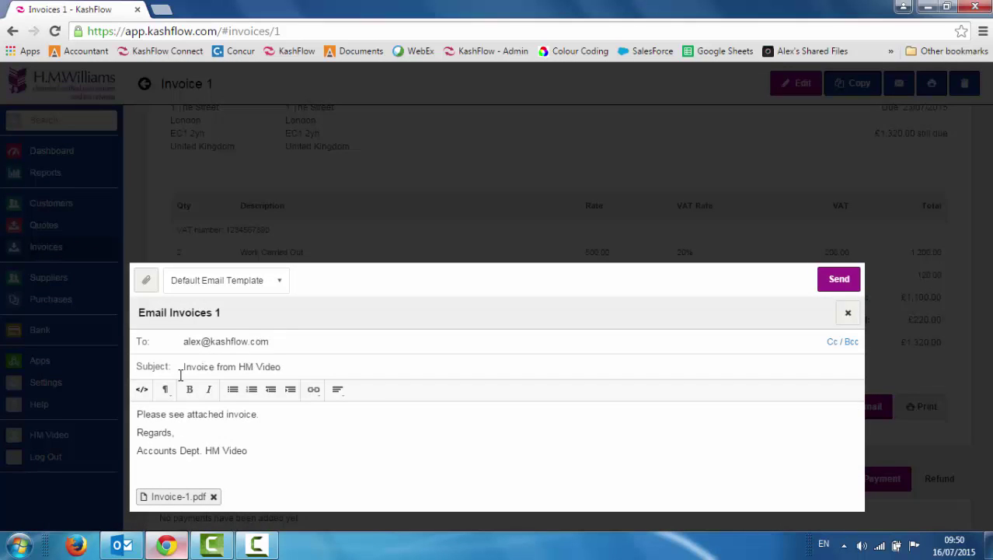
pyautogui.moveTo(178, 341); pyautogui.dragTo(282, 346)
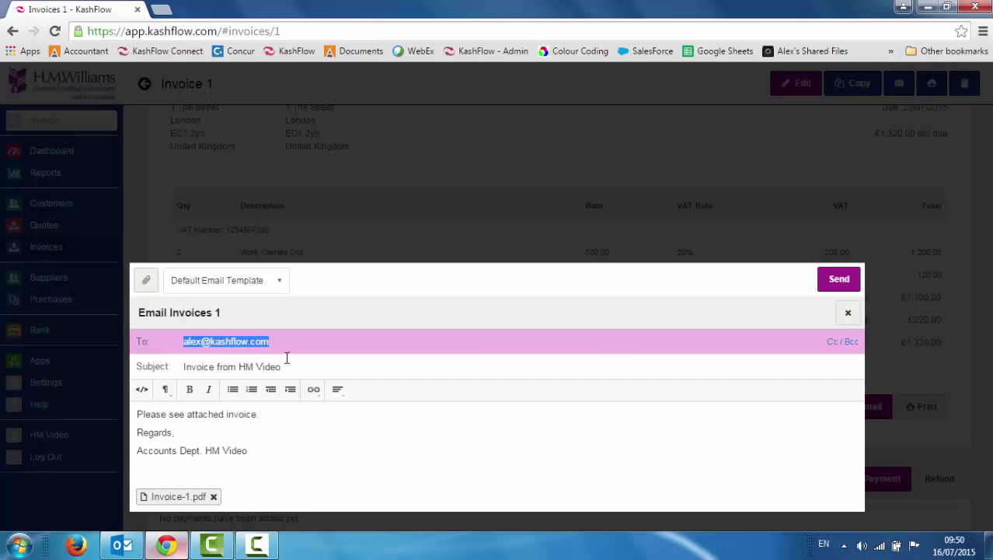
pyautogui.click(288, 370)
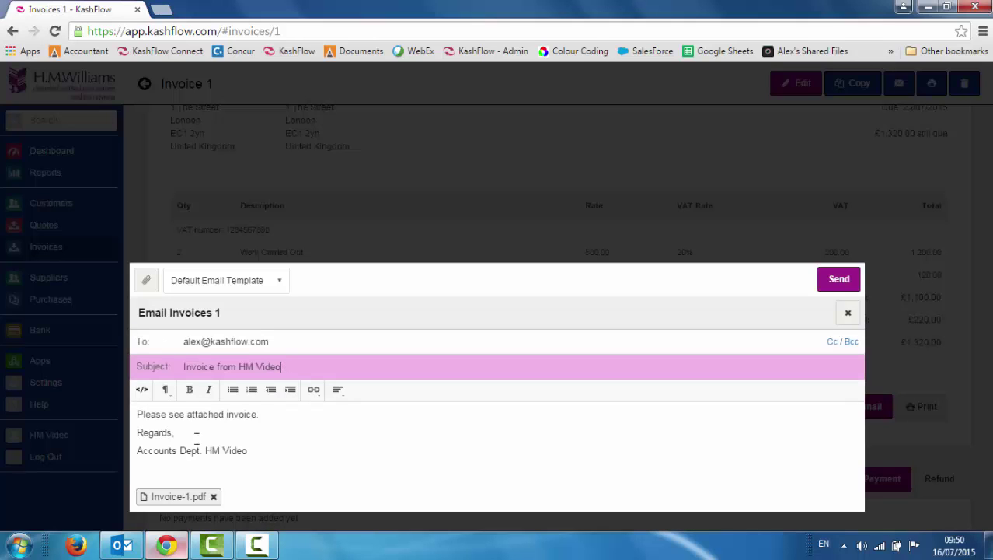
pyautogui.click(178, 497)
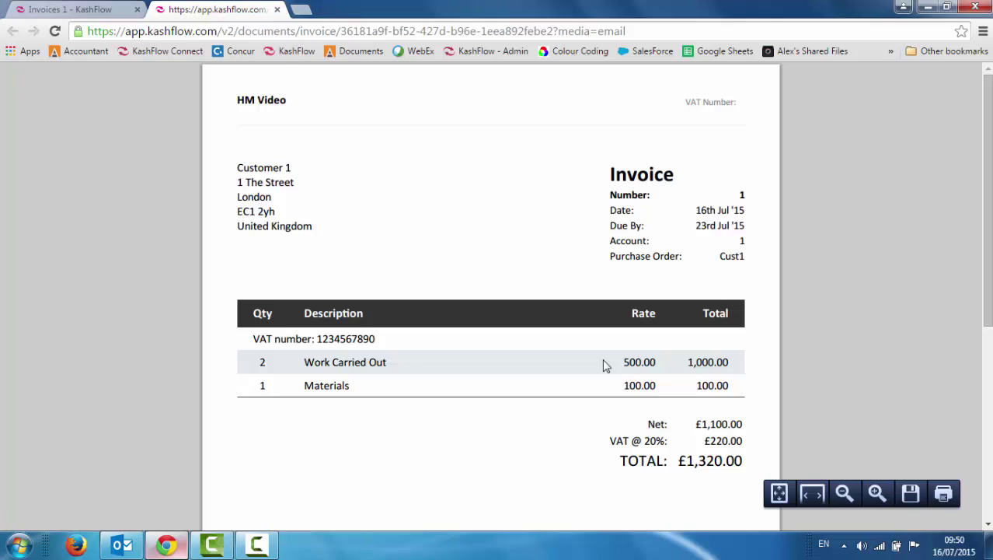
pyautogui.click(278, 9)
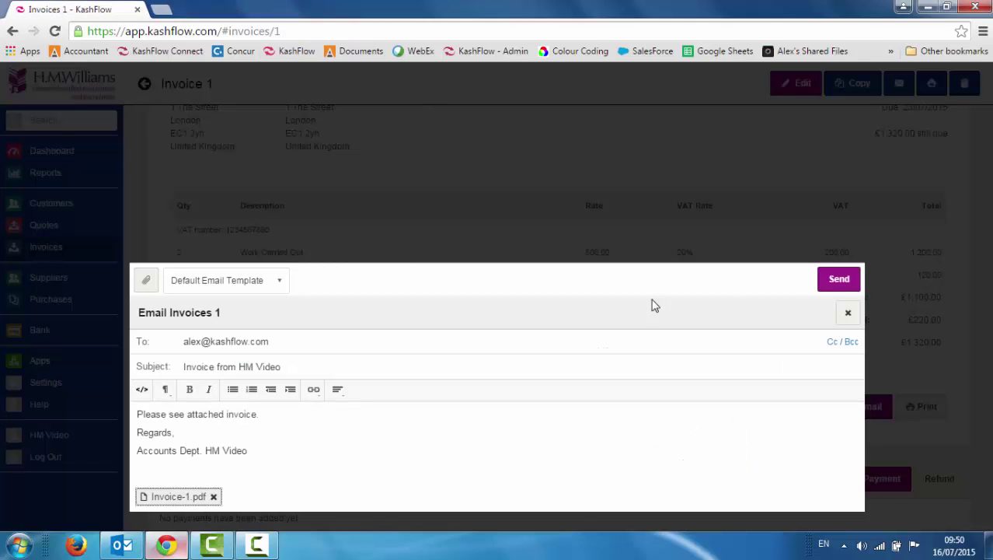
pyautogui.click(851, 318)
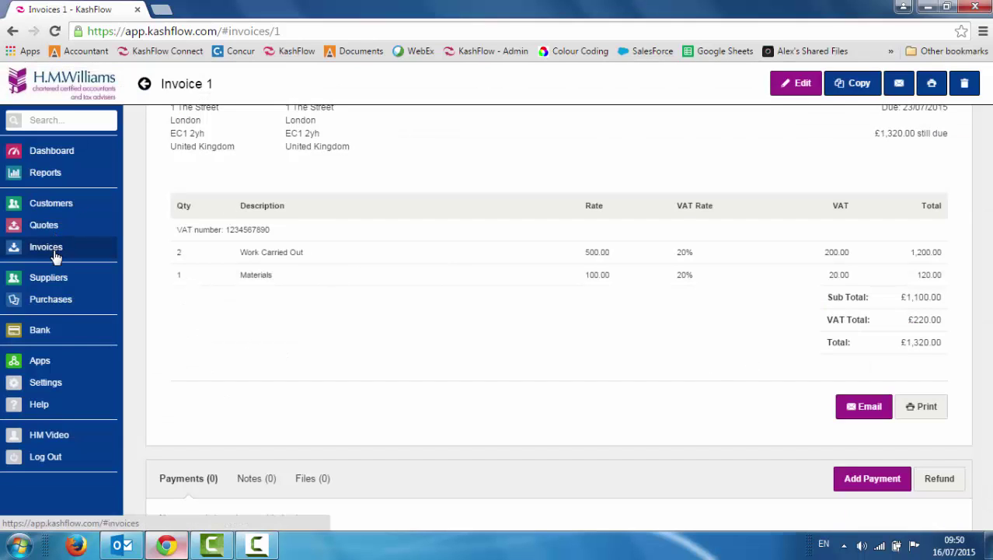
# Step: Create a supplier named Supplier 1 with code 1
pyautogui.click(41, 157)
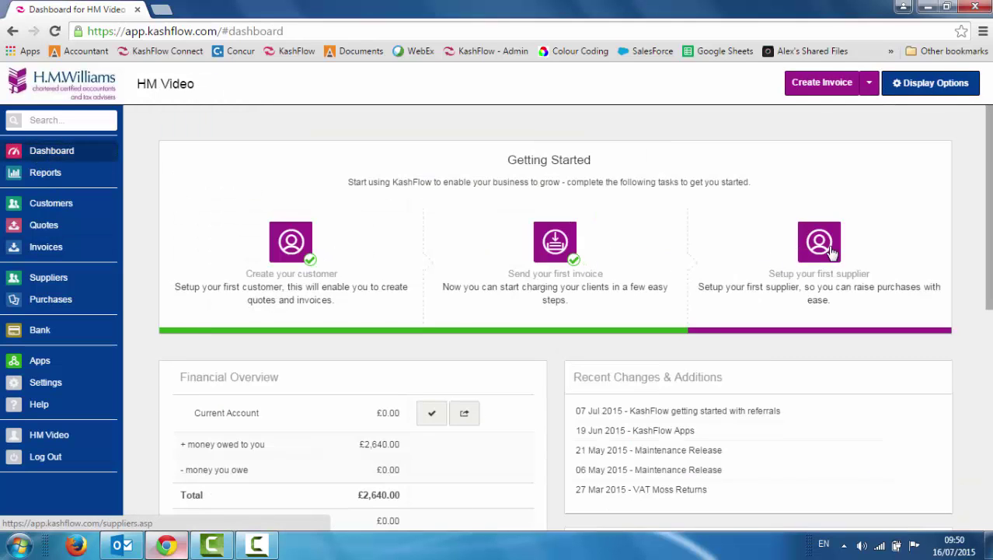
pyautogui.click(45, 286)
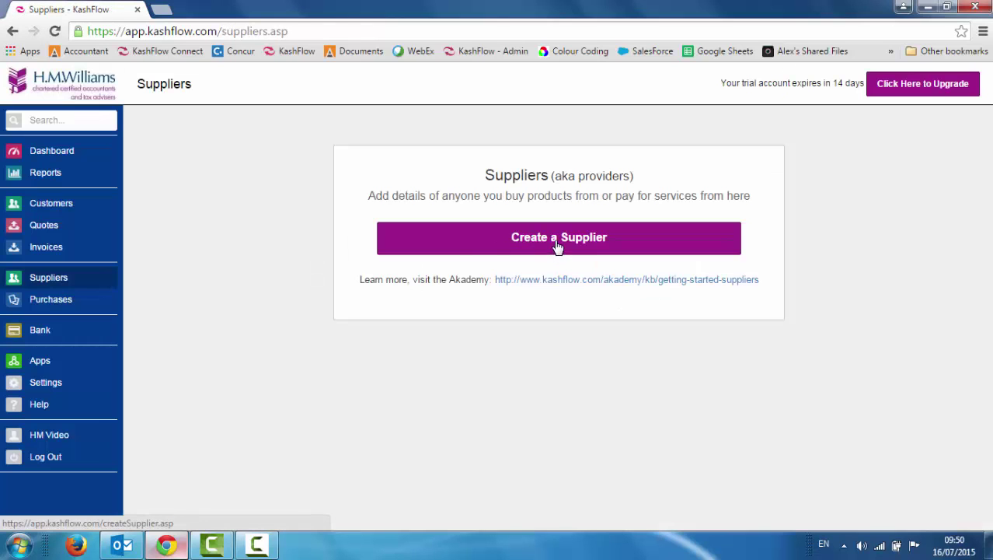
pyautogui.click(557, 244)
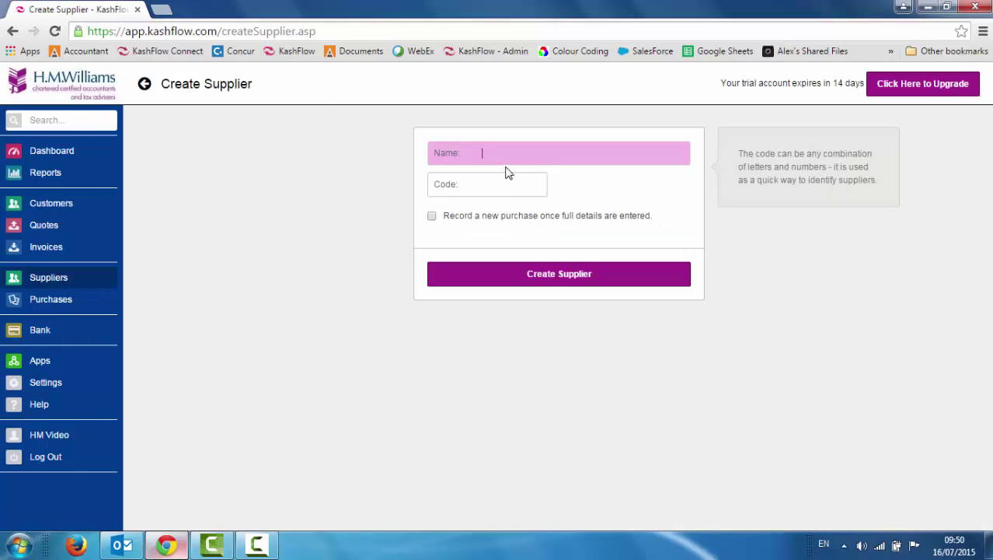
pyautogui.write('Supplier 1')
pyautogui.press('Tab')
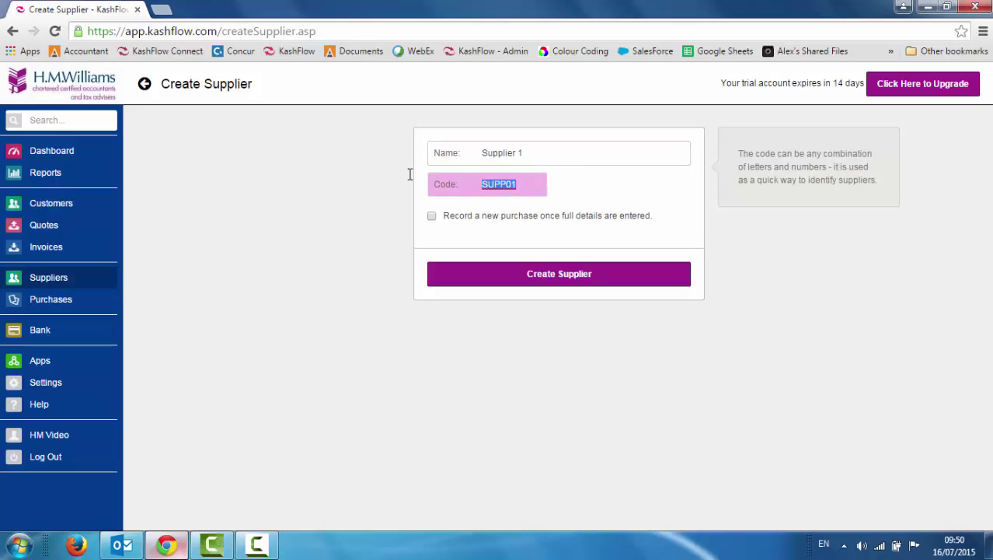
pyautogui.write('1')
pyautogui.click(530, 279)
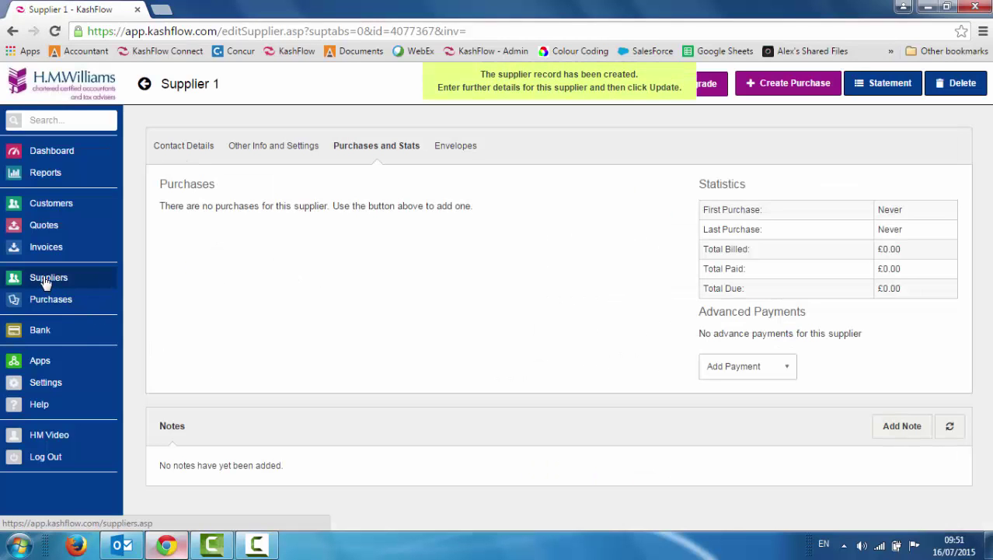
# Step: Create a second supplier named Supplier 2 with code 2
pyautogui.click(45, 284)
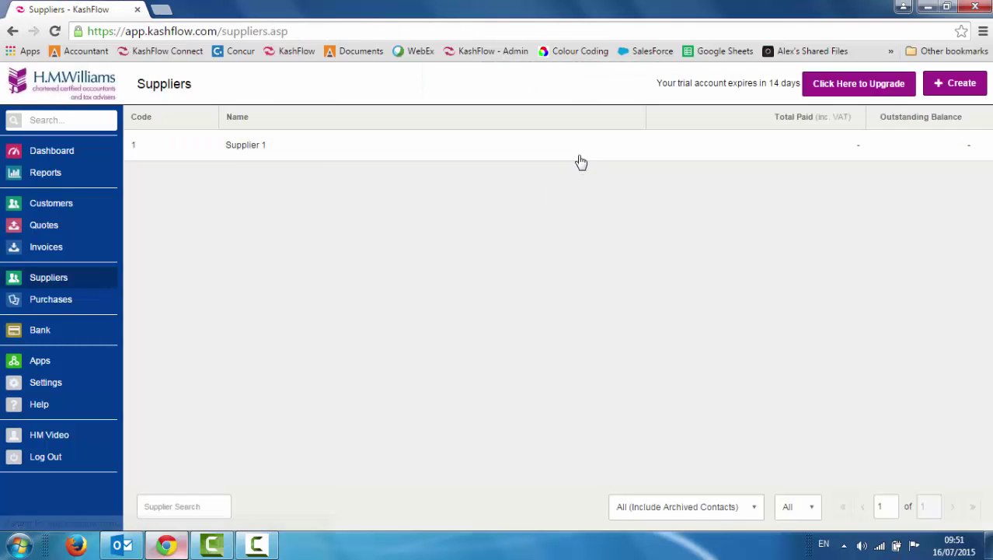
pyautogui.click(954, 85)
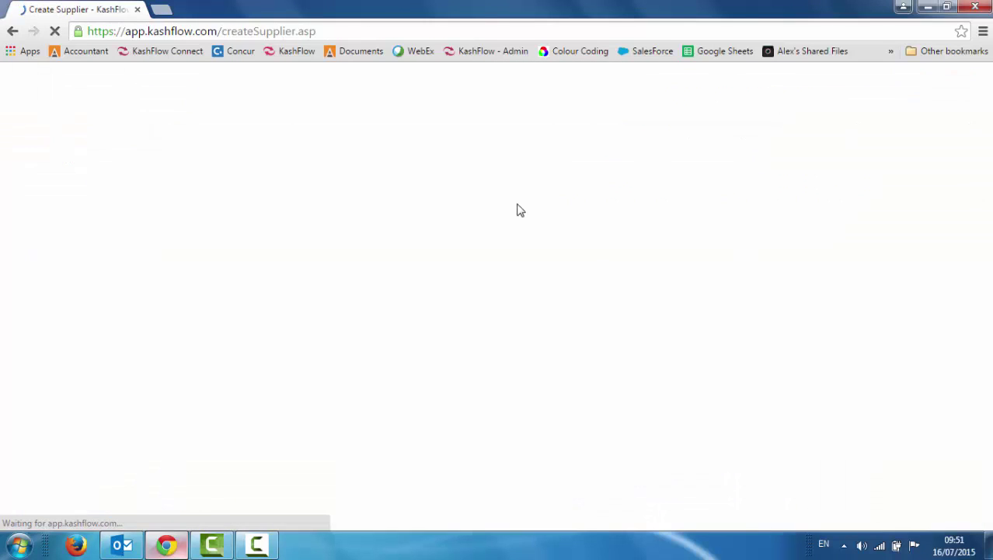
pyautogui.write('Sup')
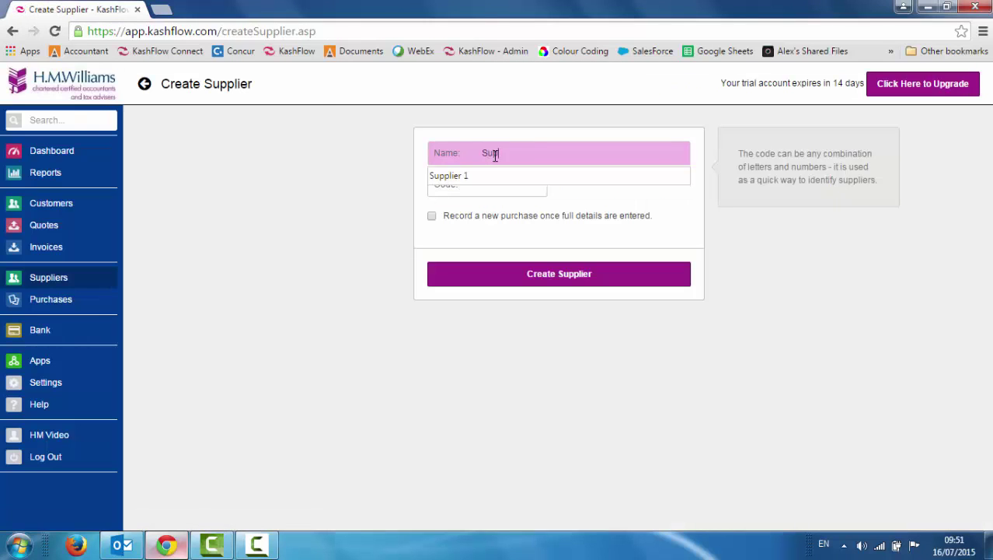
pyautogui.write('plier 2')
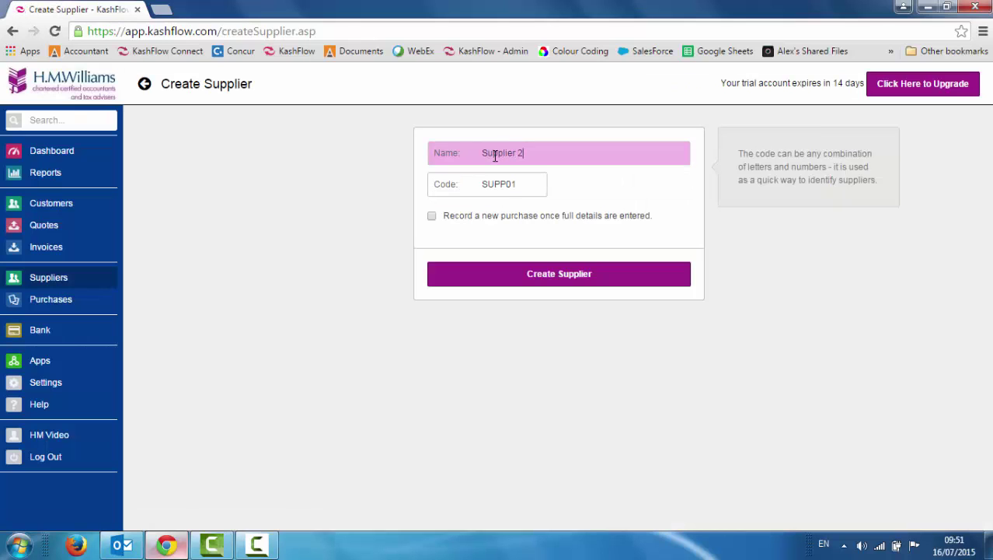
pyautogui.press('Tab')
pyautogui.write('2')
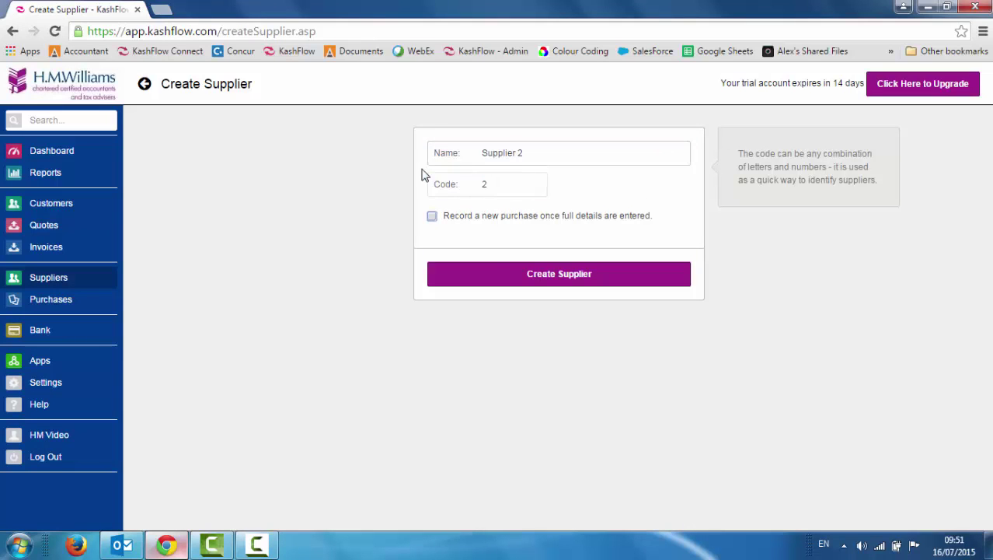
pyautogui.click(496, 283)
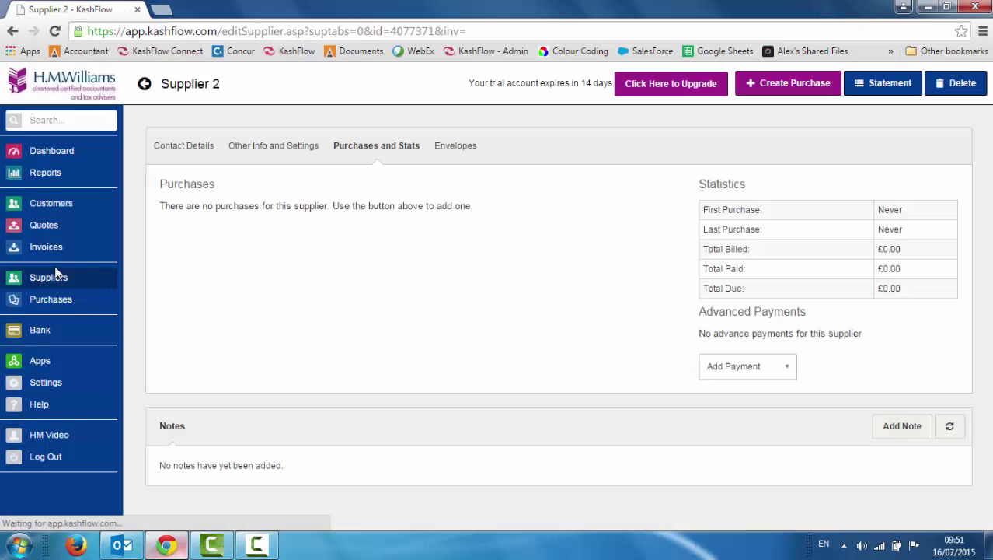
# Step: Review Supplier 1's contact details and its bank account, payment terms and VAT settings, and update the record
pyautogui.click(58, 281)
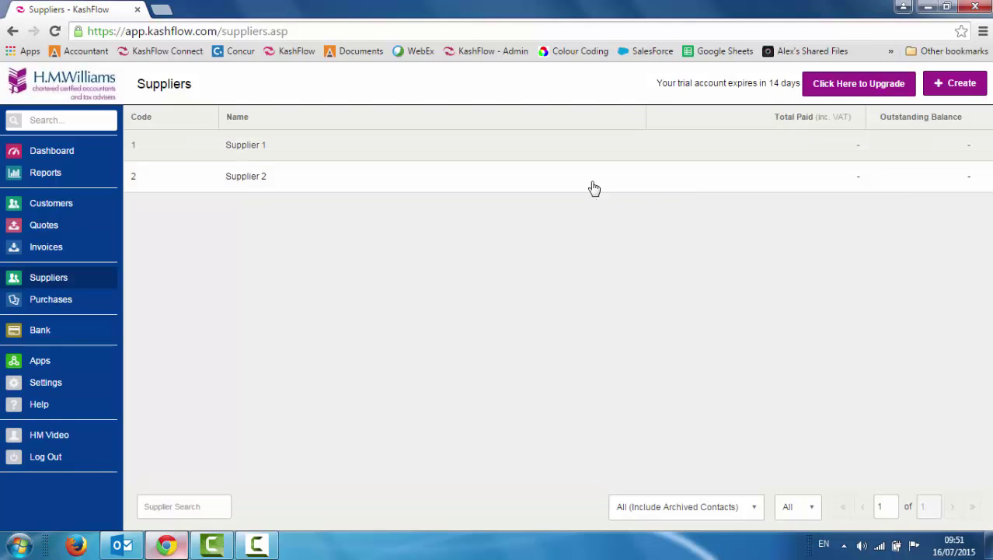
pyautogui.click(561, 156)
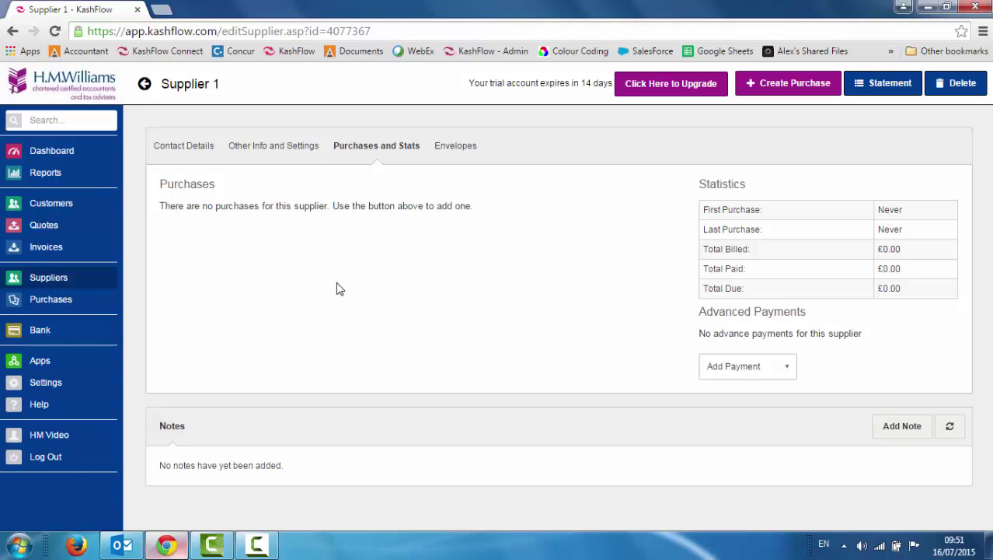
pyautogui.click(202, 155)
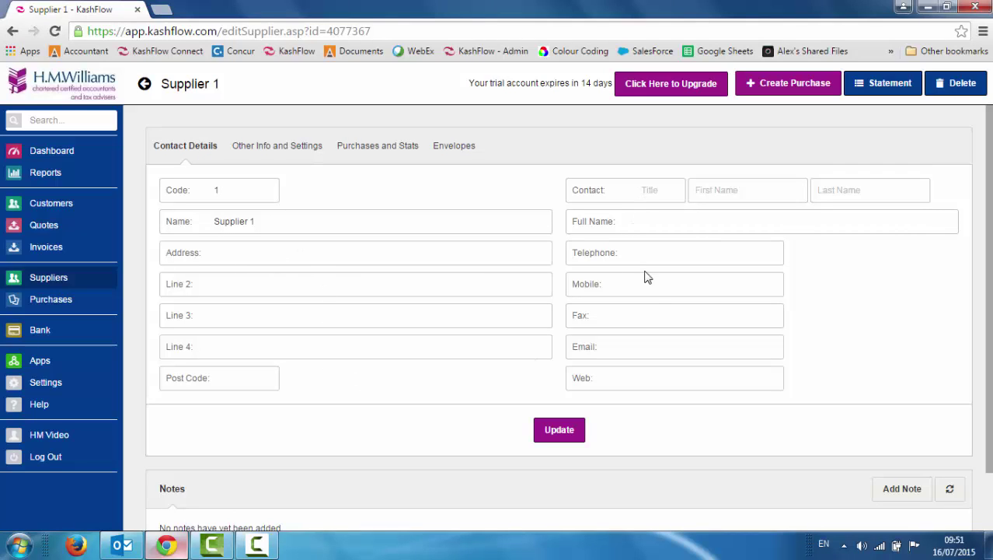
pyautogui.click(294, 150)
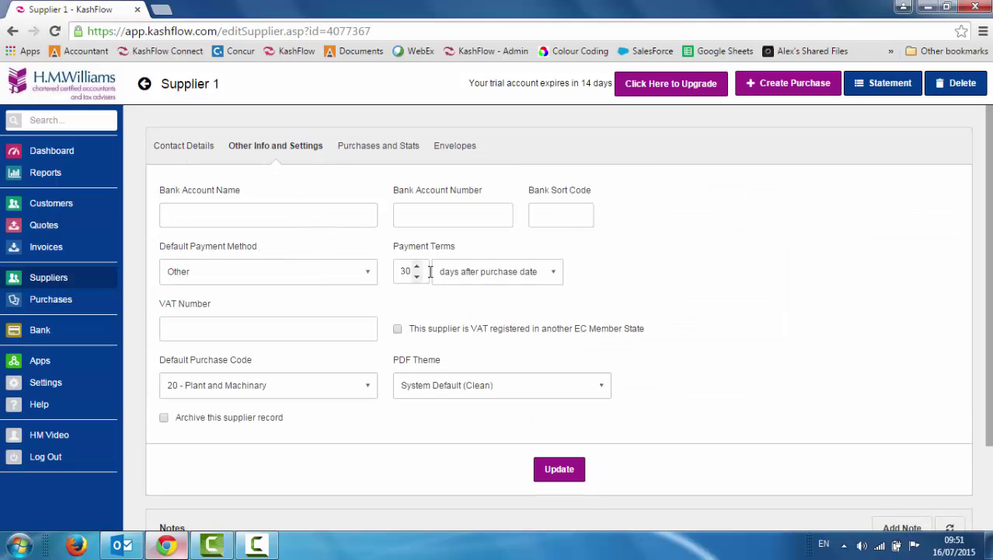
pyautogui.moveTo(310, 334)
pyautogui.click(322, 214)
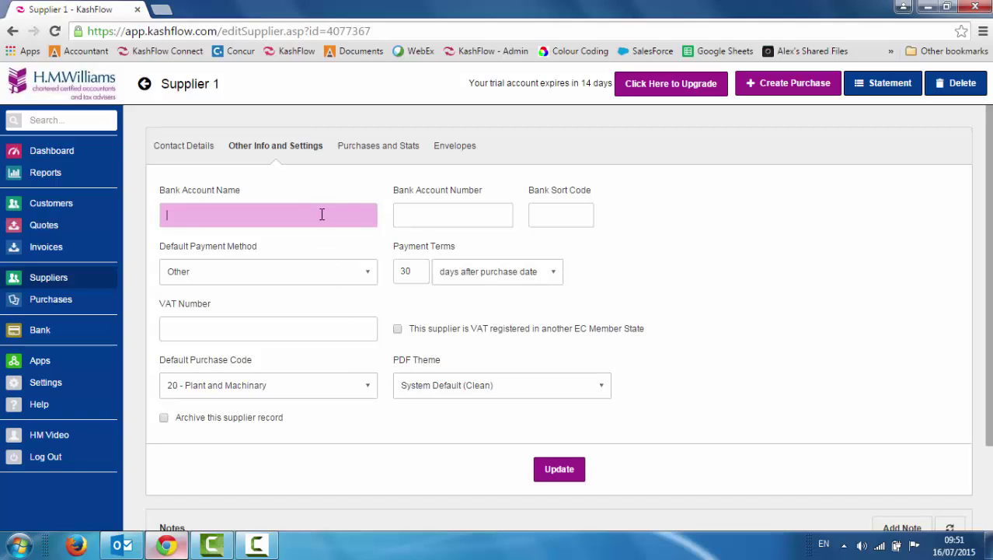
pyautogui.click(422, 223)
pyautogui.click(553, 220)
pyautogui.click(346, 220)
pyautogui.click(575, 468)
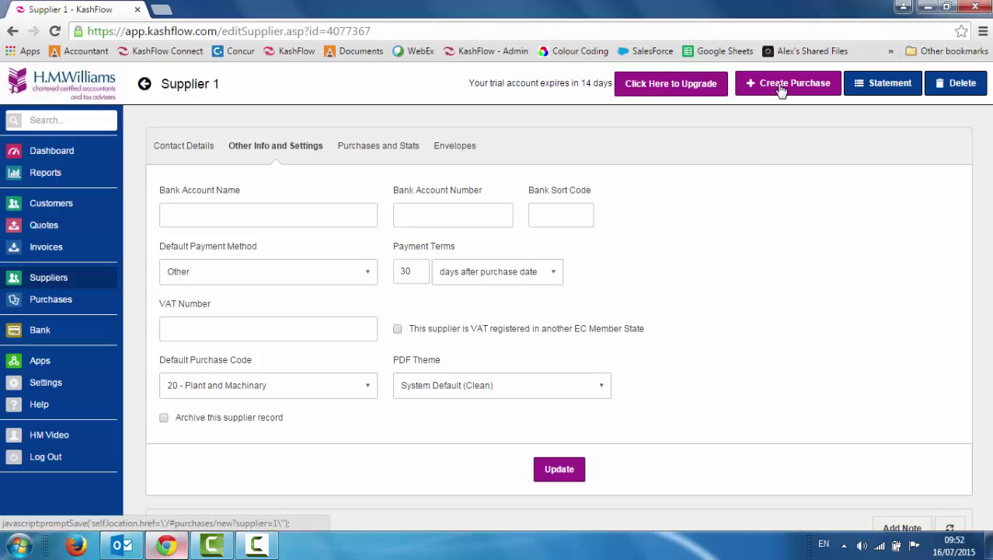
# Step: Start a new purchase for Supplier 1 with the supplier reference SUpp1
pyautogui.click(44, 303)
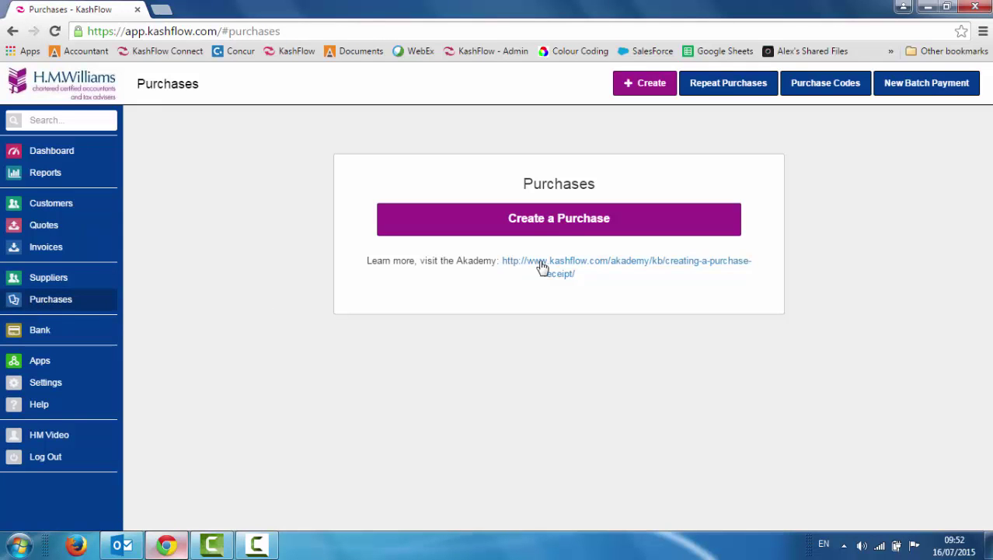
pyautogui.click(553, 221)
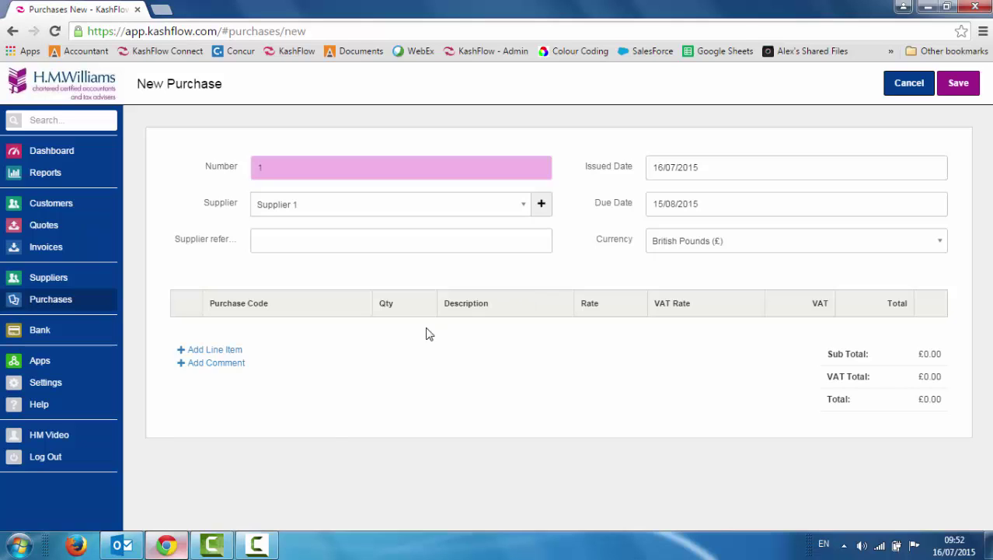
pyautogui.click(315, 213)
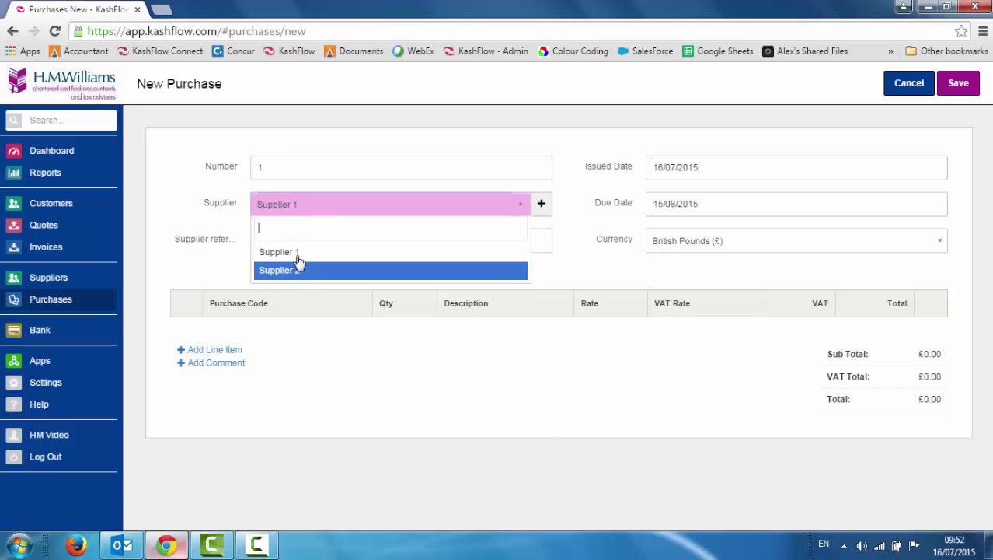
pyautogui.click(296, 254)
pyautogui.click(297, 249)
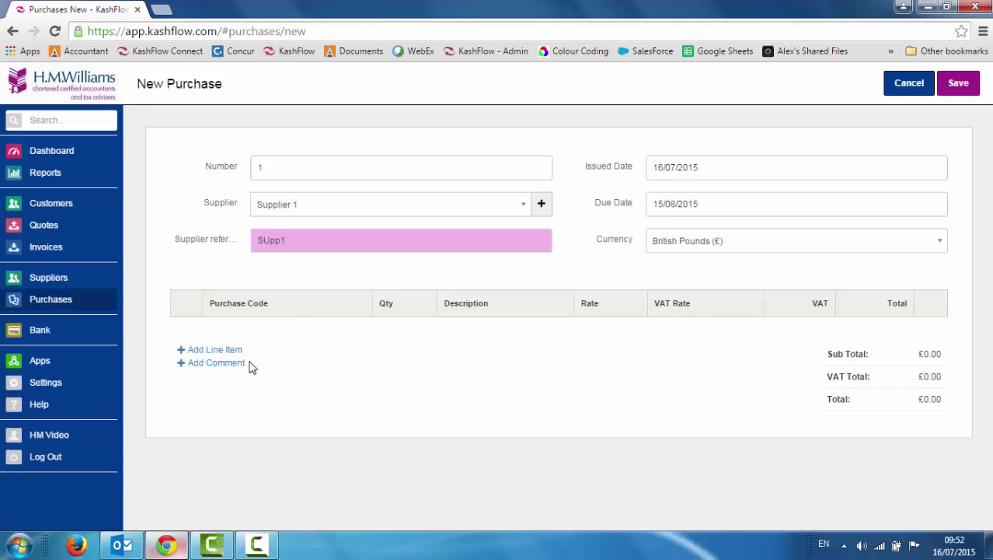
# Step: Add a line item with purchase code 5000 - Materials Purchased, description Materials and rate 400, and save the purchase
pyautogui.click(217, 350)
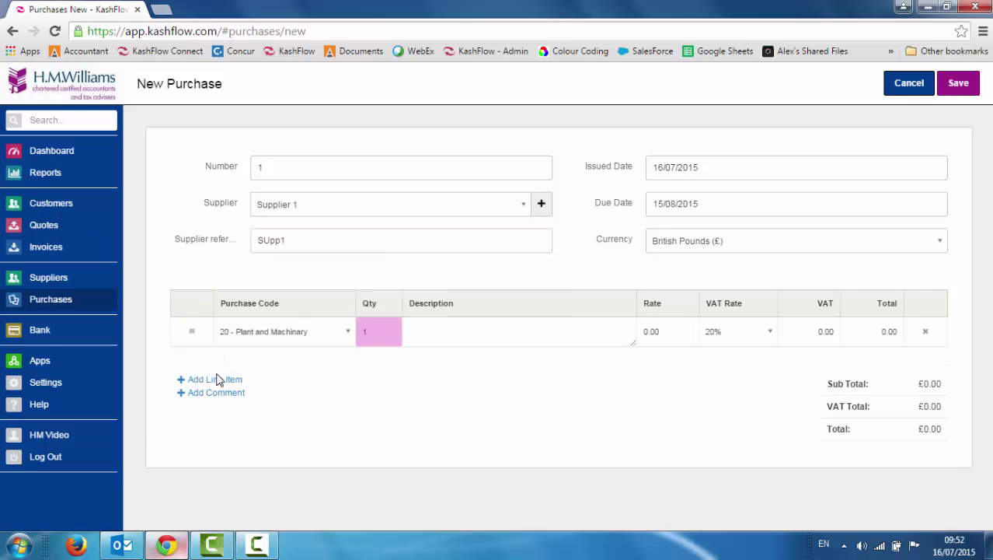
pyautogui.click(331, 339)
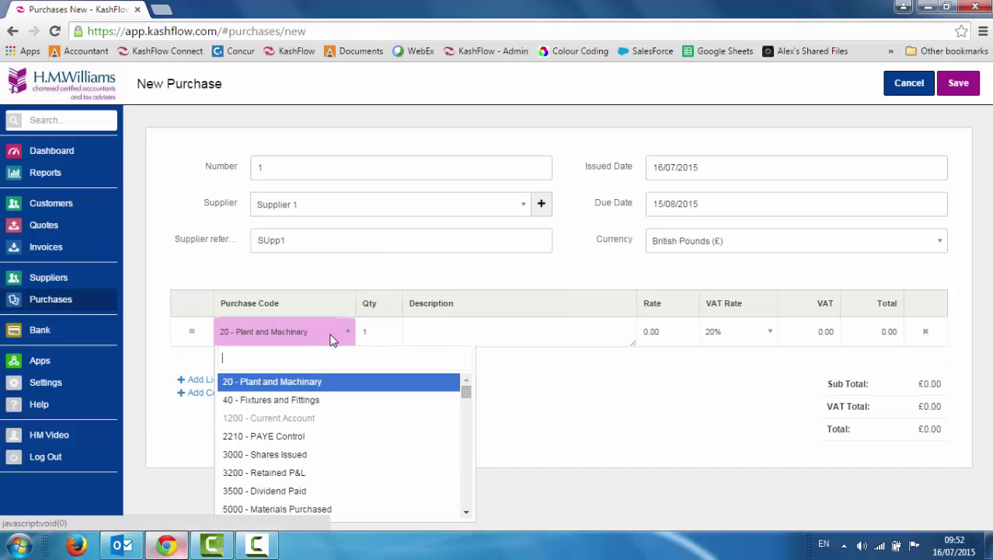
pyautogui.write('mate')
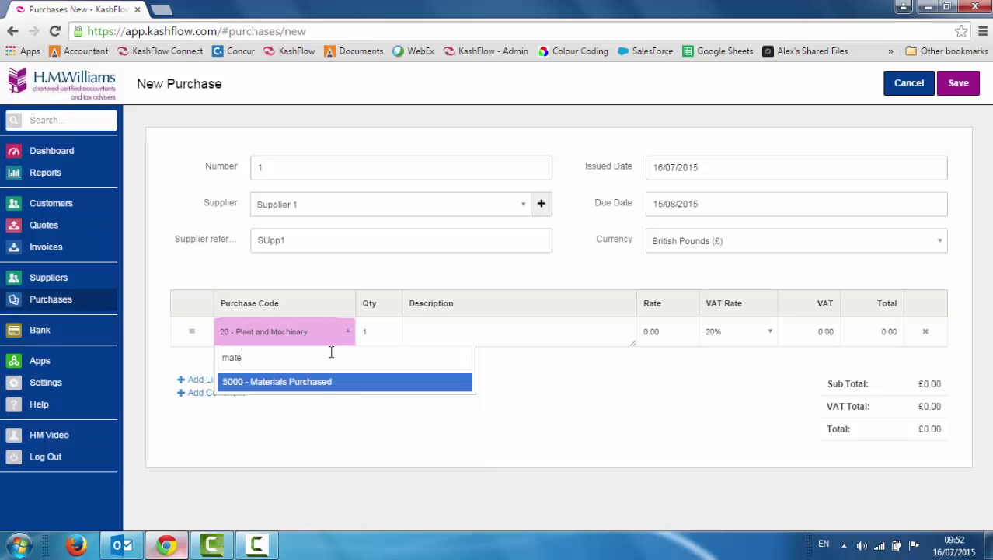
pyautogui.click(318, 381)
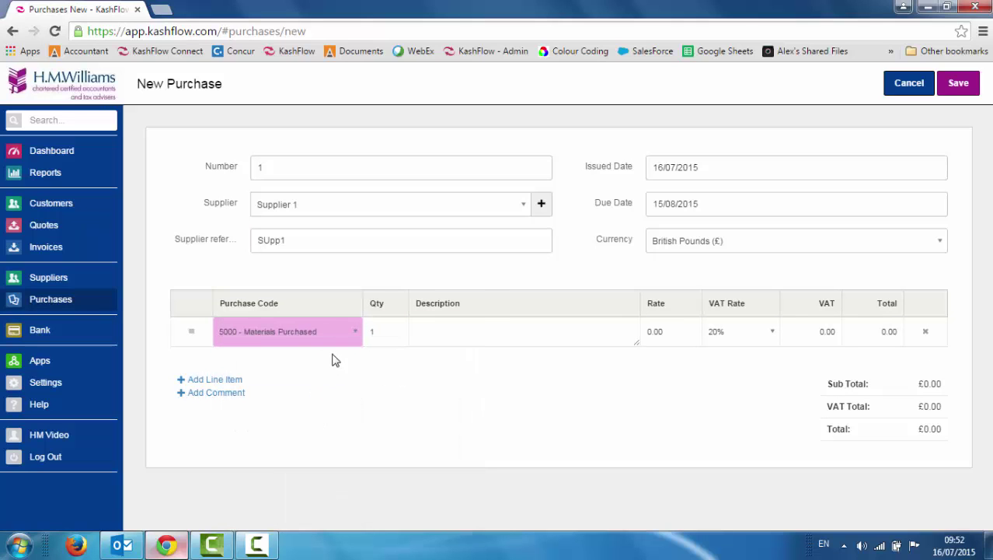
pyautogui.click(451, 331)
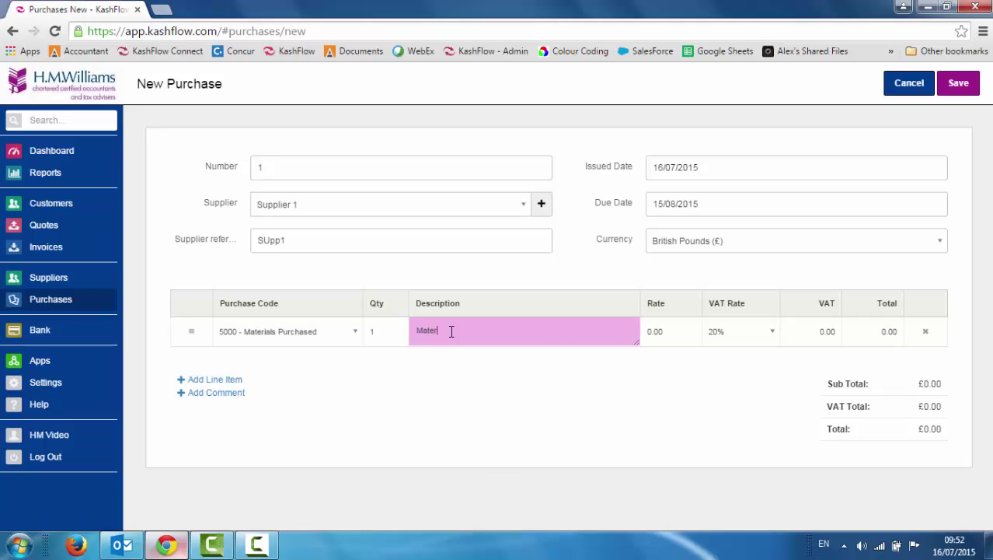
pyautogui.press('Tab')
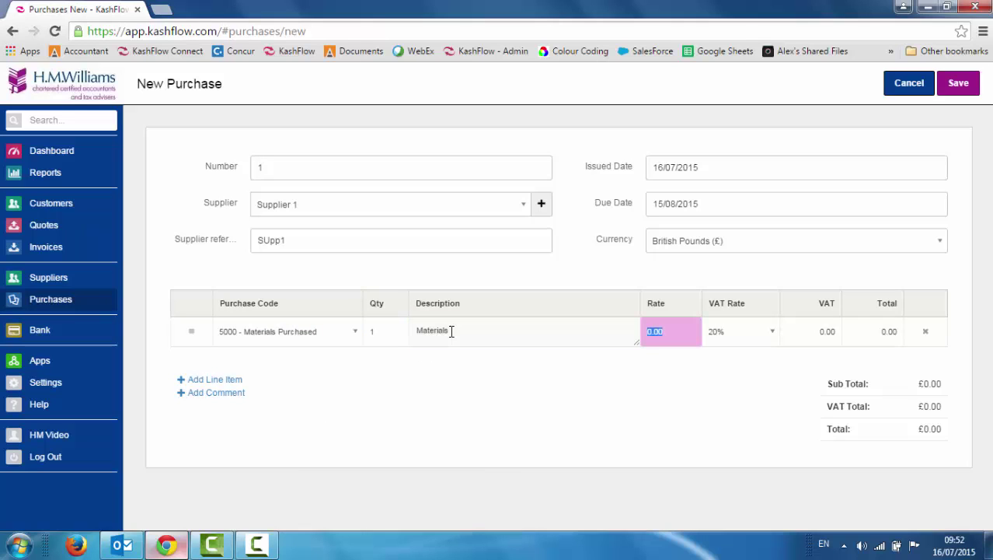
pyautogui.write('400')
pyautogui.press('Tab')
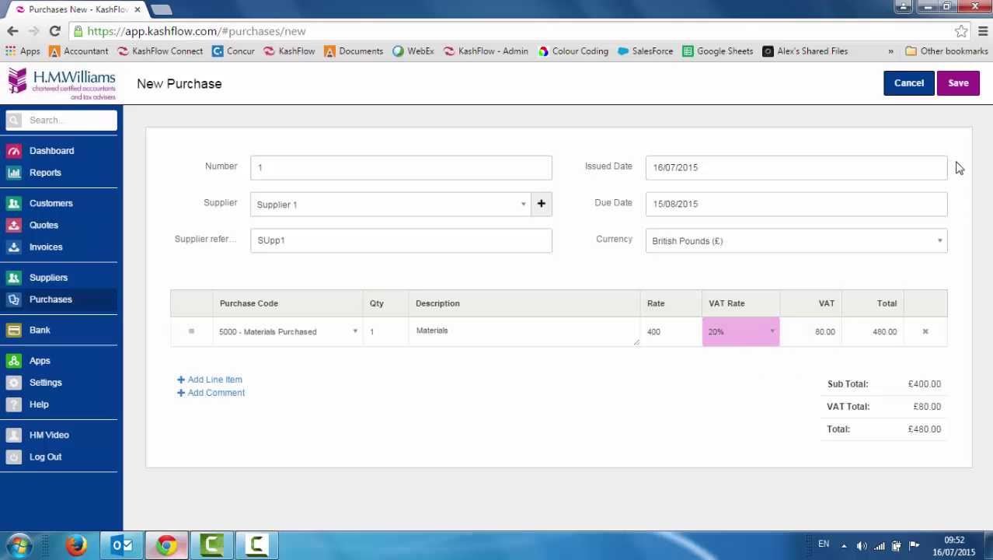
pyautogui.click(957, 85)
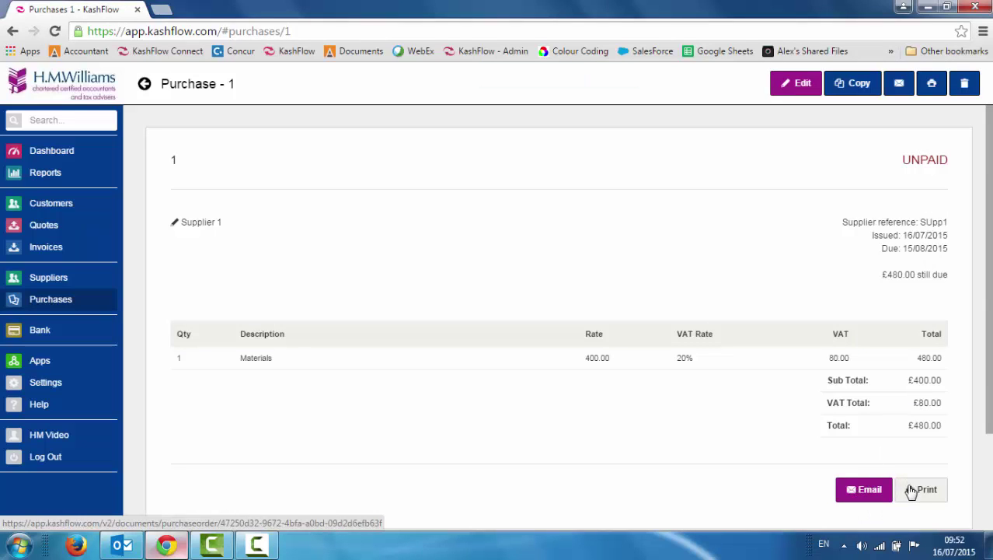
pyautogui.scroll(-2, 985, 337)
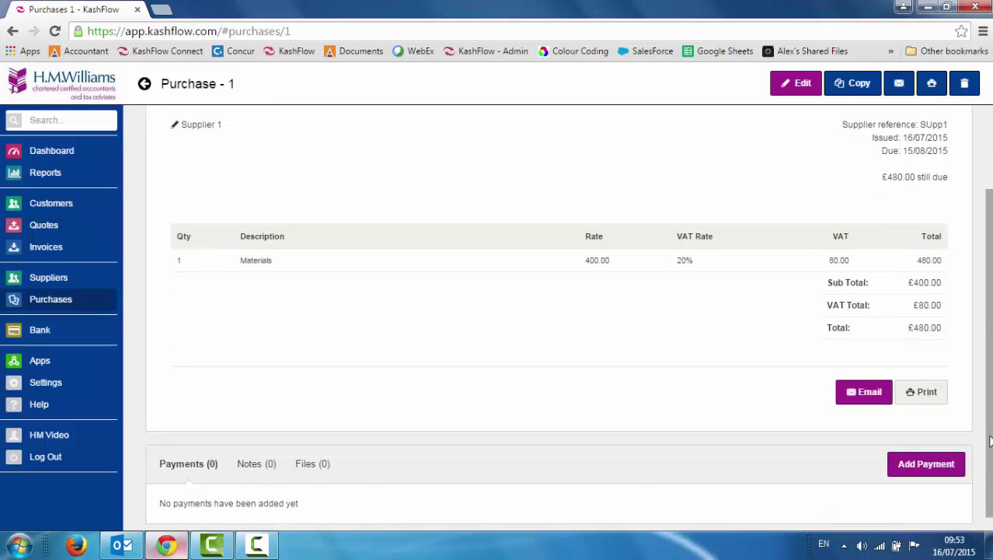
pyautogui.scroll(2, 985, 336)
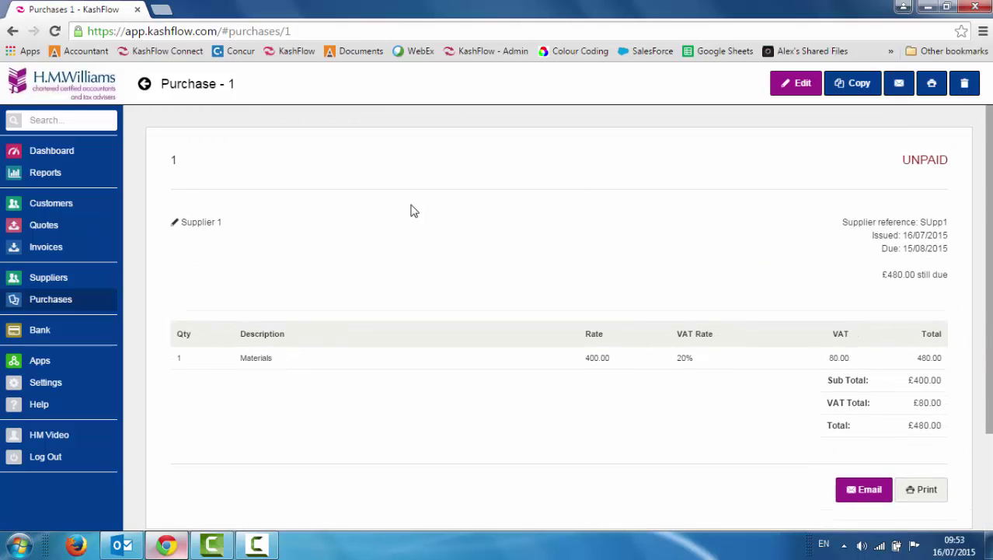
# Step: Start another new purchase for Supplier 2 with the supplier reference SUpp2
pyautogui.click(49, 303)
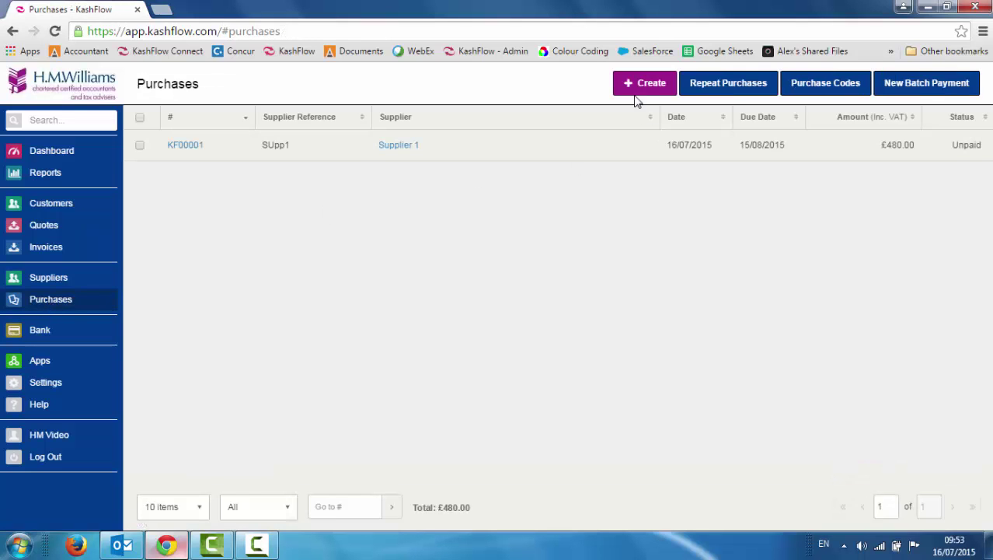
pyautogui.click(637, 83)
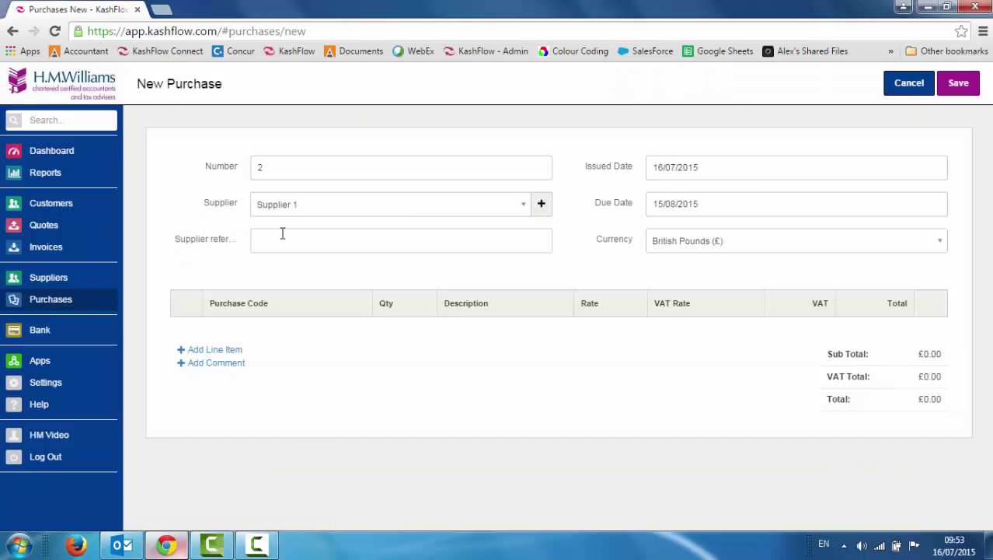
pyautogui.click(324, 204)
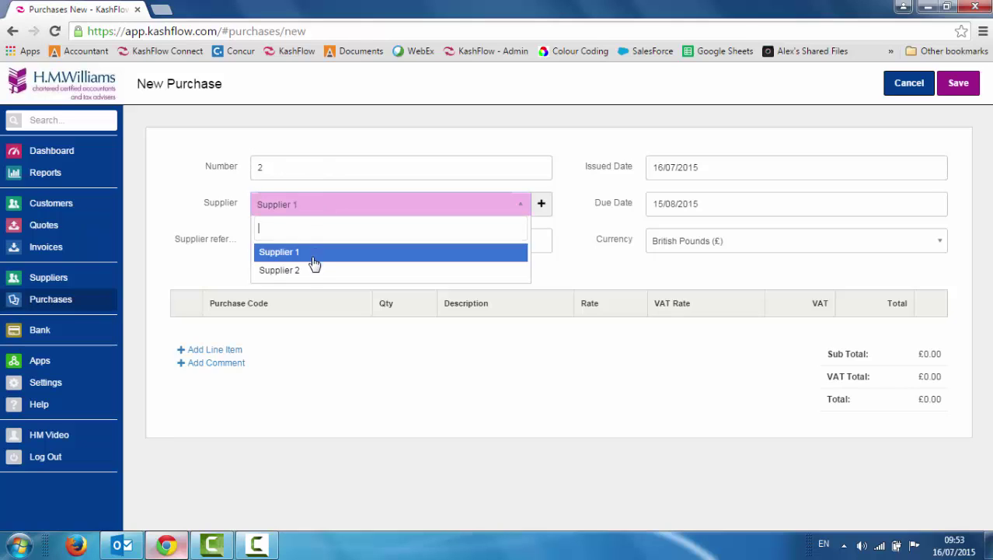
pyautogui.click(311, 269)
pyautogui.click(304, 236)
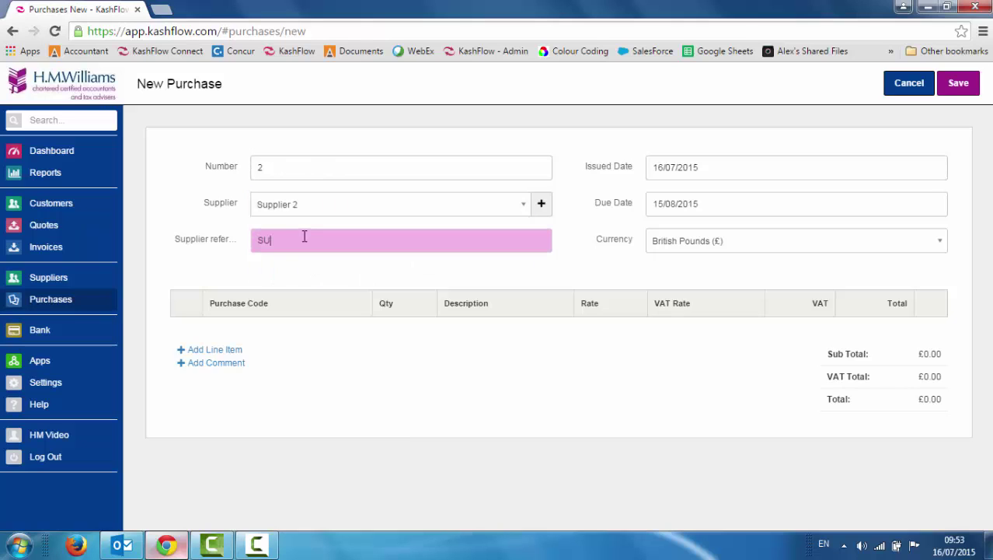
pyautogui.press('Tab')
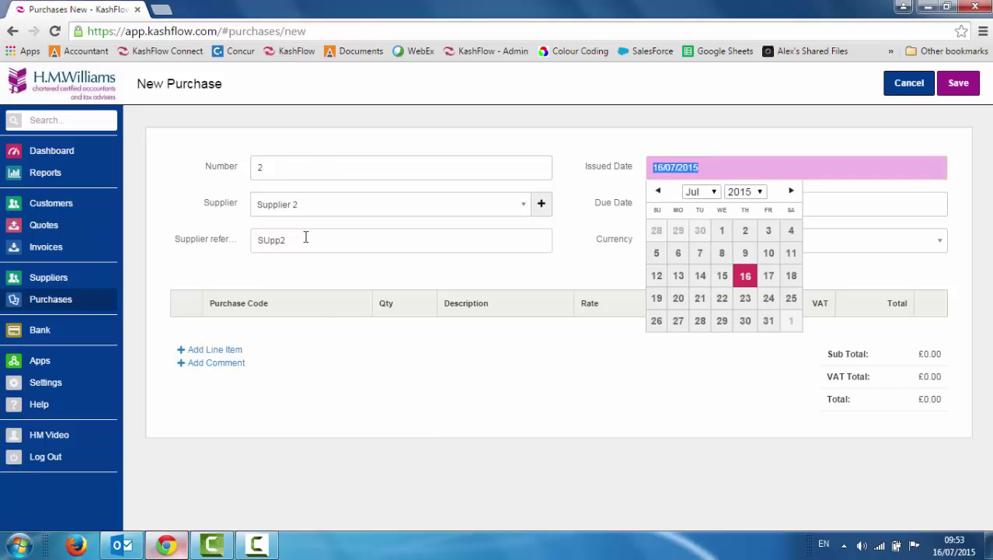
# Step: Add a line item with purchase code 7504 - Stationery, description Folders and rate 50, and save the purchase
pyautogui.click(197, 351)
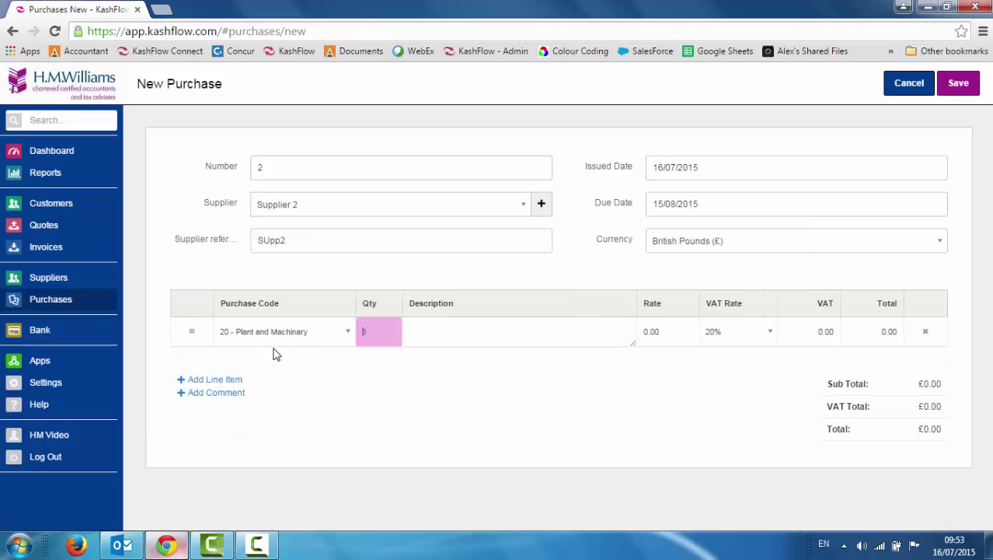
pyautogui.click(305, 339)
pyautogui.moveTo(461, 395)
pyautogui.mouseDown()
pyautogui.moveTo(465, 412)
pyautogui.moveTo(462, 387)
pyautogui.mouseUp()
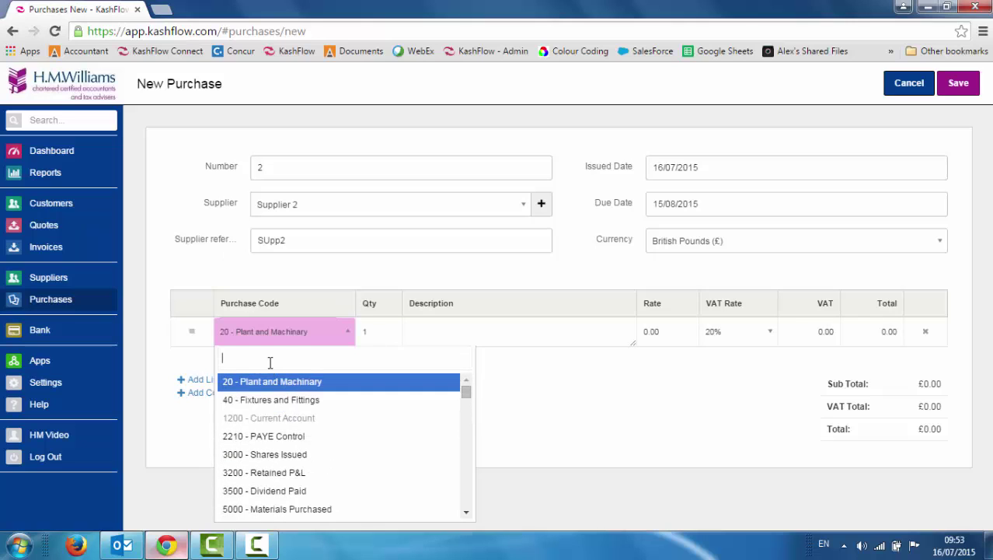
pyautogui.write('sta')
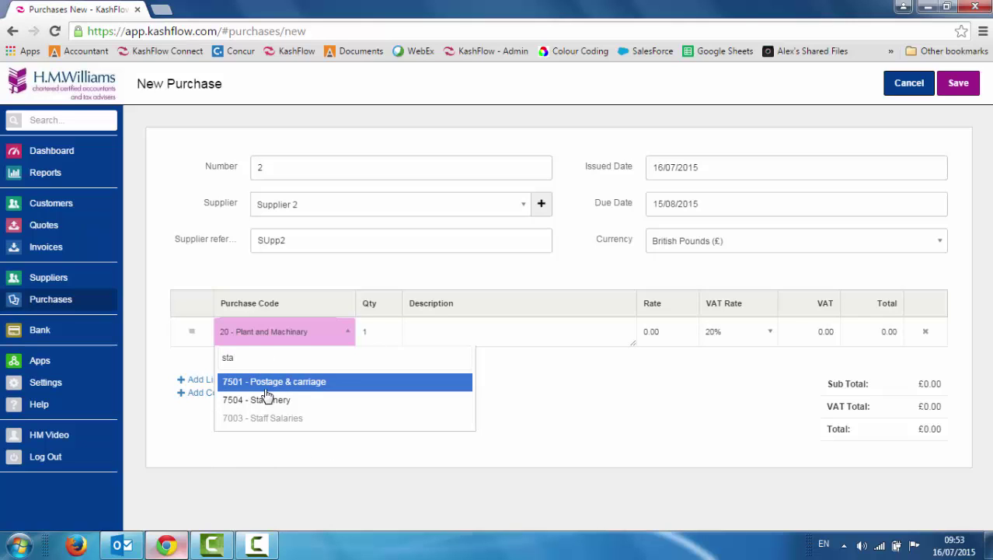
pyautogui.click(266, 407)
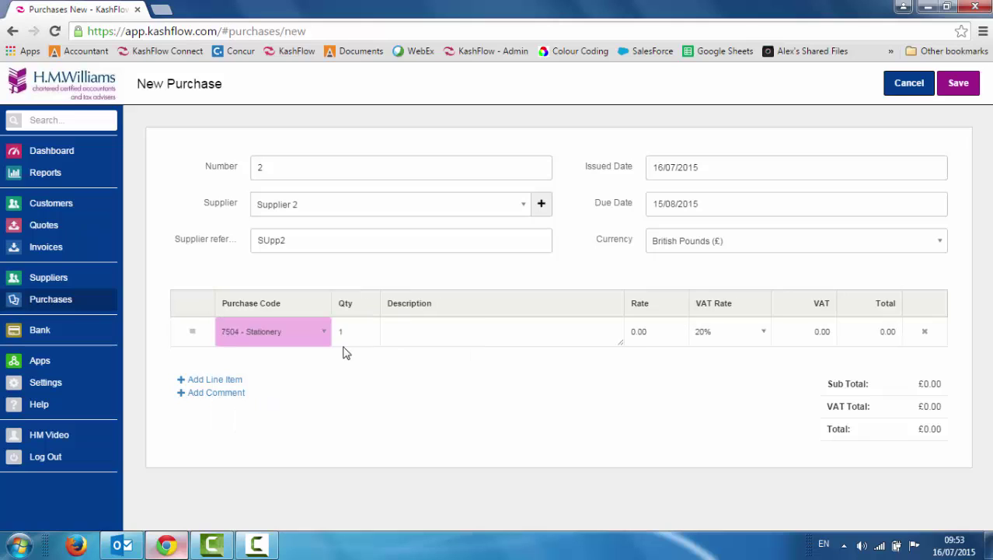
pyautogui.click(411, 331)
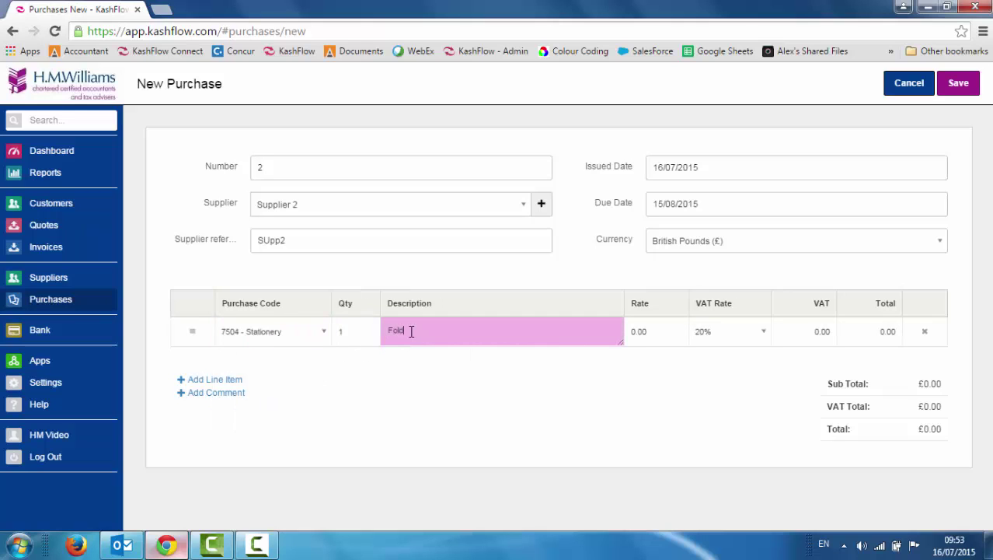
pyautogui.press('Tab')
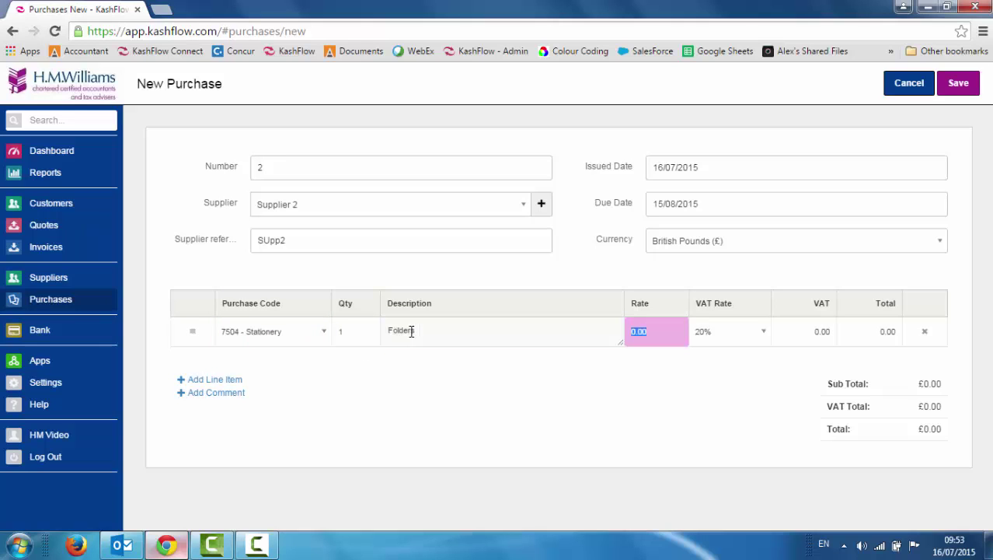
pyautogui.write('50')
pyautogui.press('Tab')
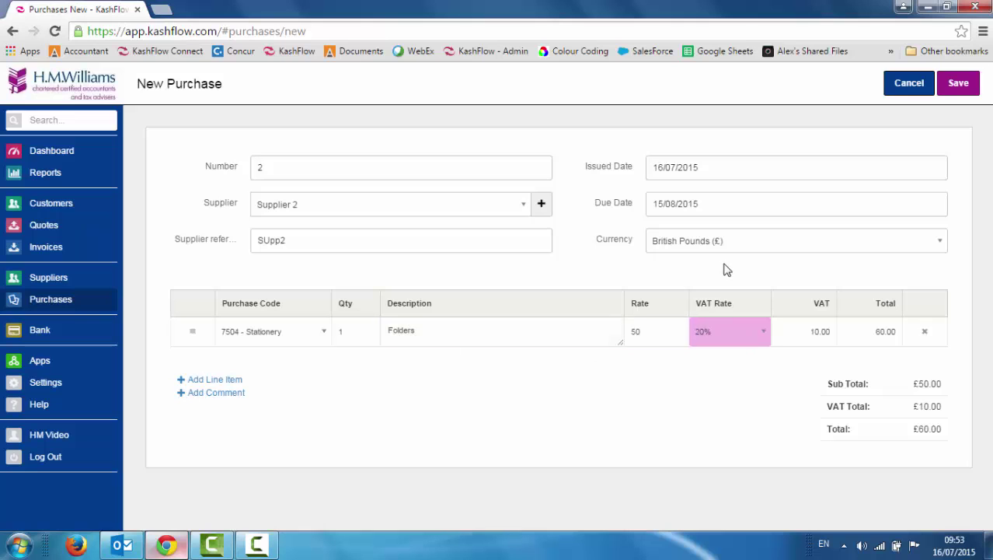
pyautogui.click(955, 87)
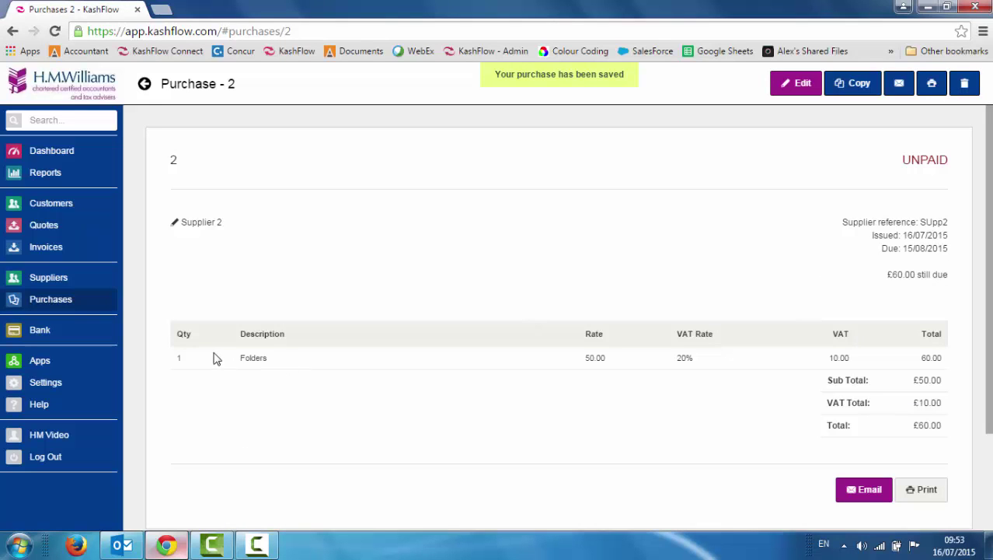
# Step: Review the purchases list, the supplier balances and Supplier 1's purchases and statistics, and return to the dashboard
pyautogui.click(55, 309)
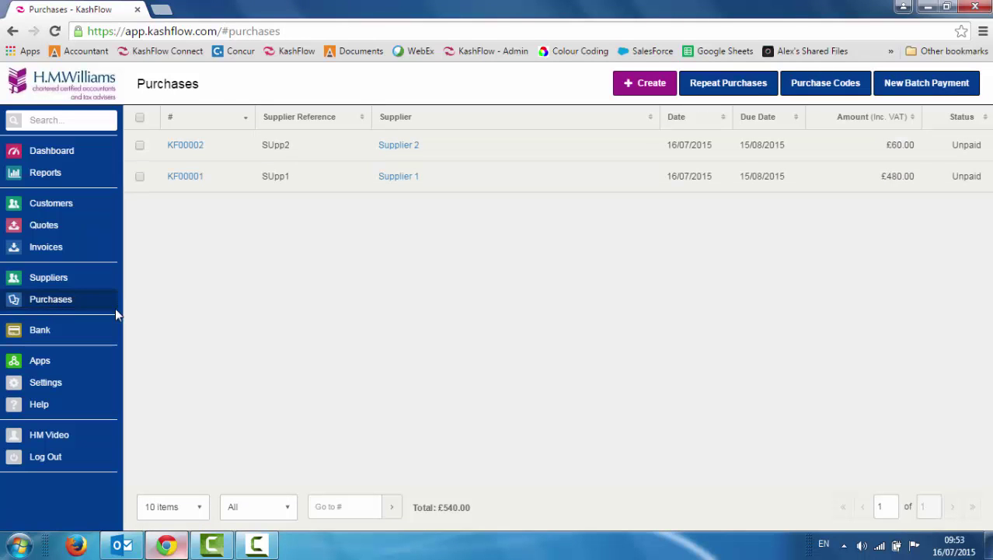
pyautogui.click(56, 280)
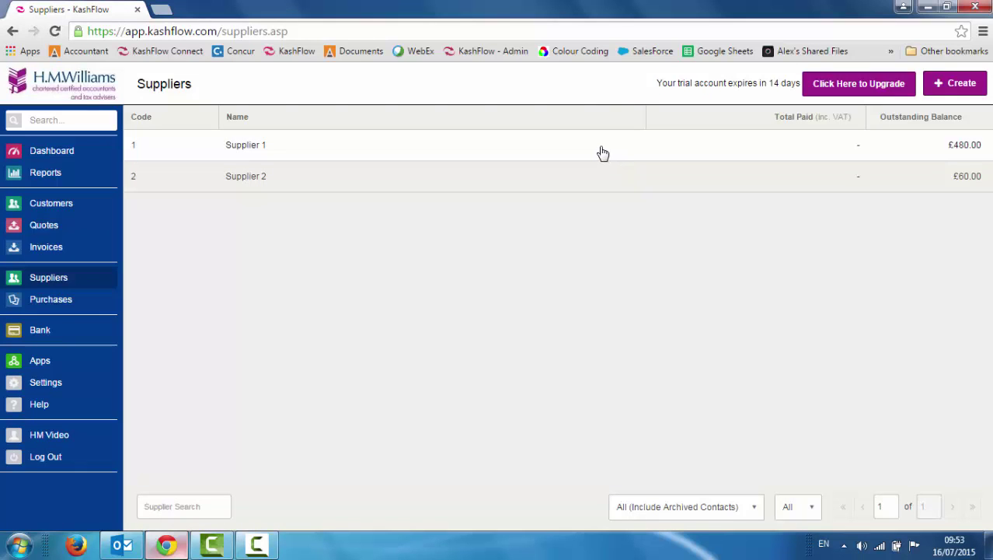
pyautogui.click(598, 155)
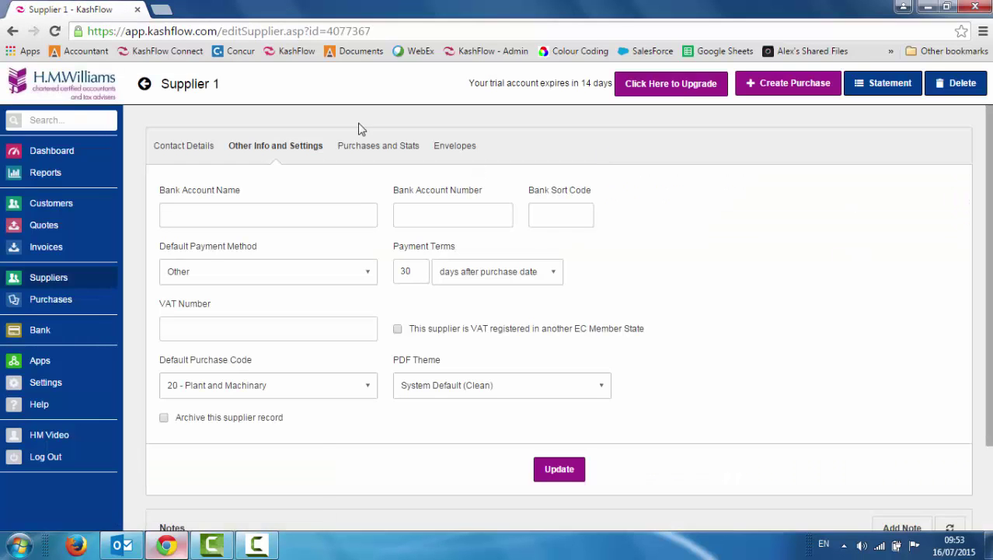
pyautogui.click(360, 149)
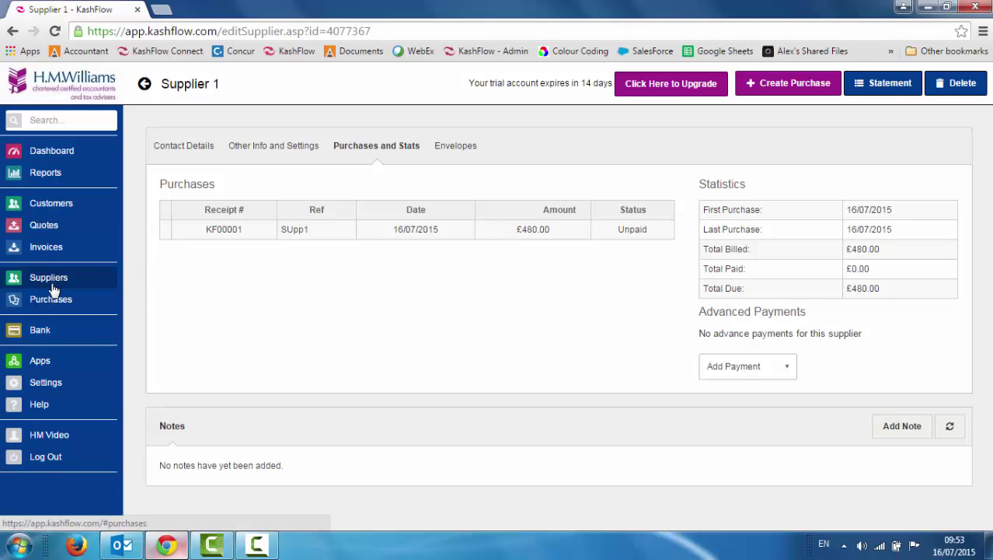
pyautogui.click(55, 157)
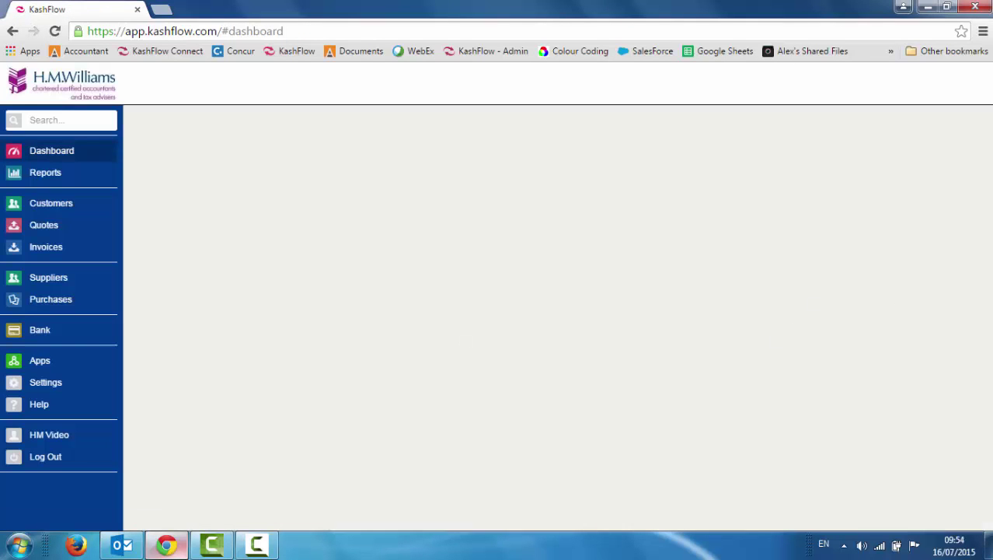